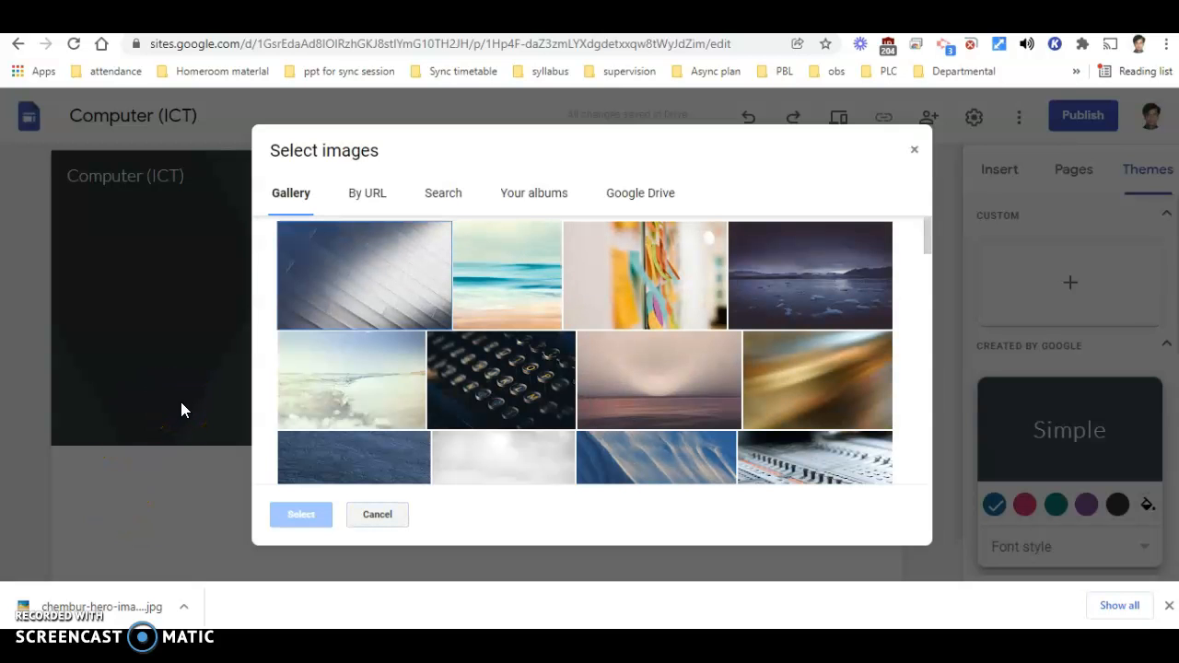
- Review the header image sources on offer: gallery, URL, search, albums and Google Drive, then close the image picker
{"action": "scroll", "coordinate": [783, 364], "scroll_direction": "down", "scroll_amount": 5}
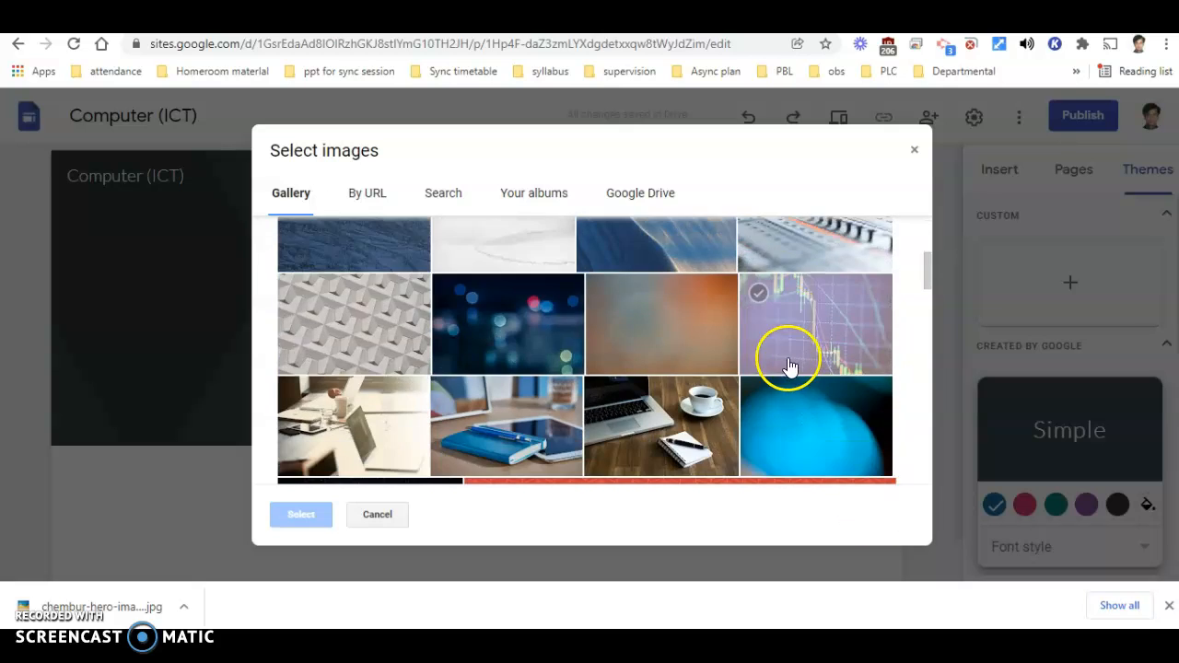
{"action": "left_click", "coordinate": [380, 197]}
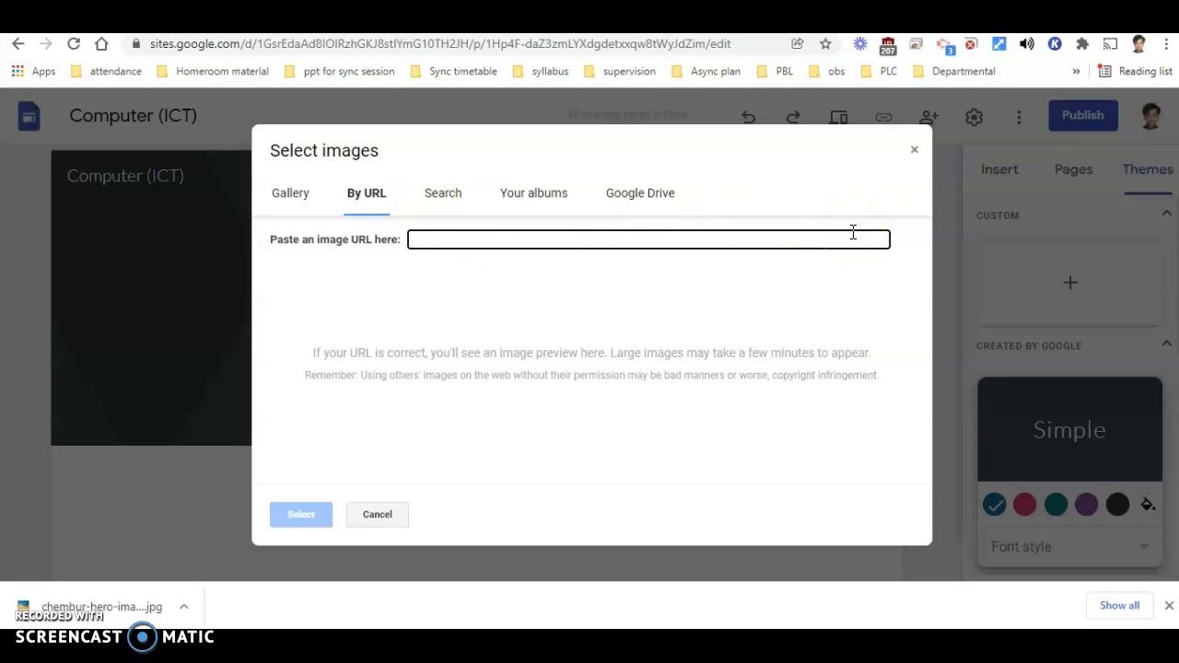
{"action": "left_click", "coordinate": [450, 195]}
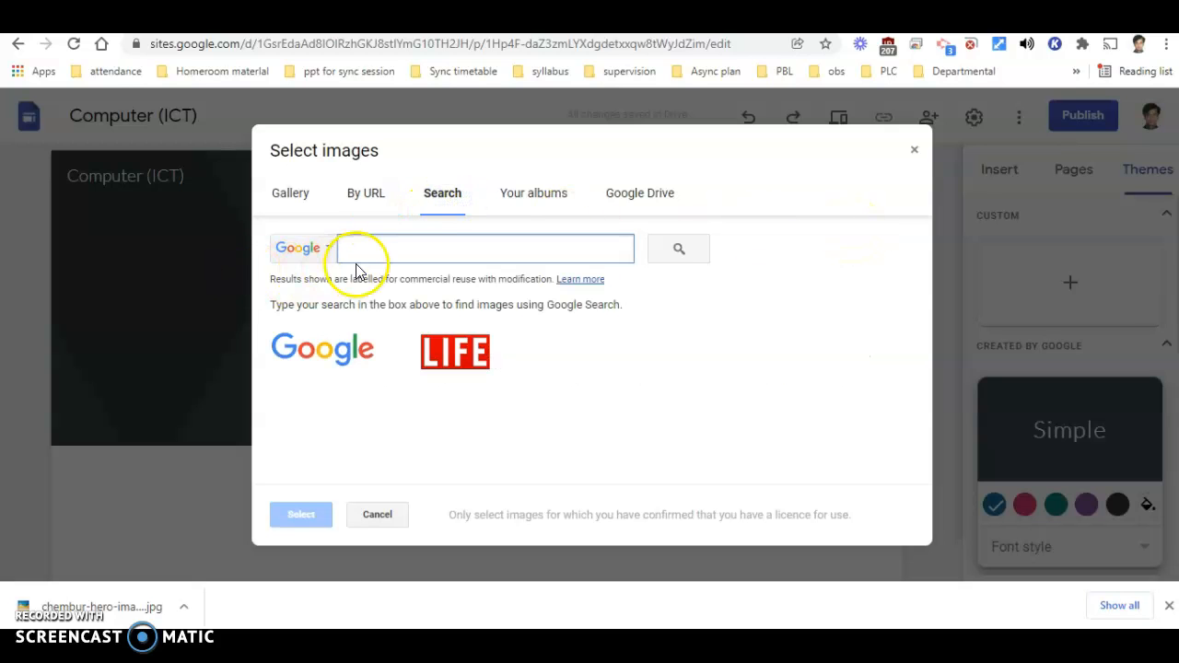
{"action": "left_click", "coordinate": [542, 195]}
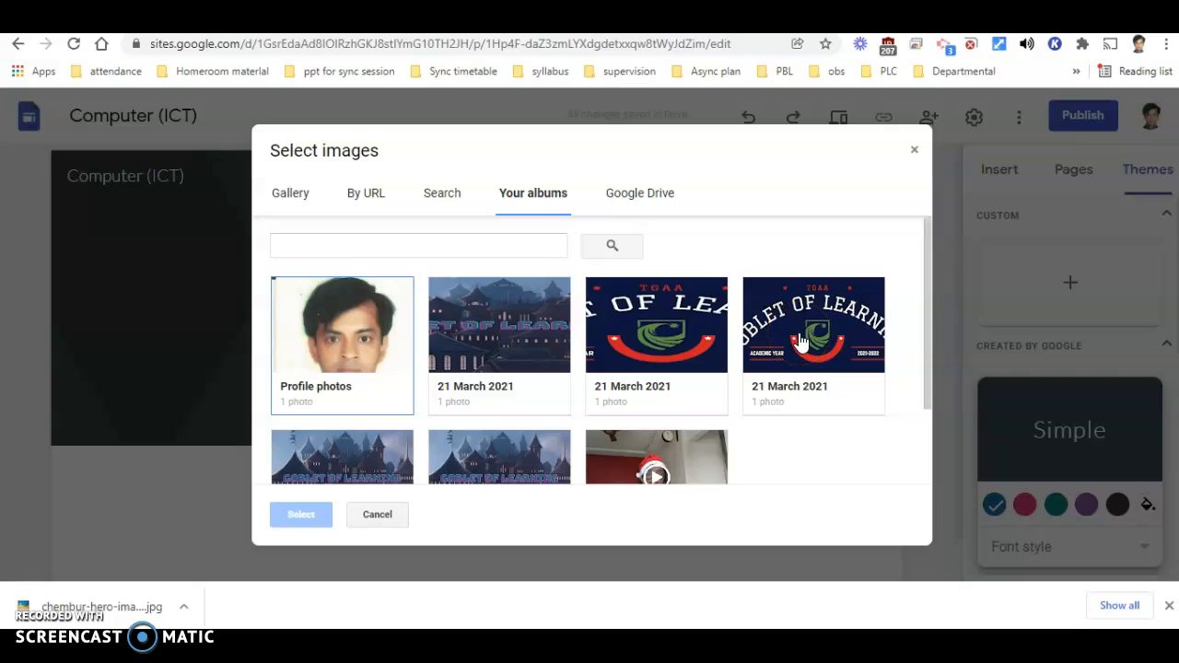
{"action": "left_click", "coordinate": [644, 194]}
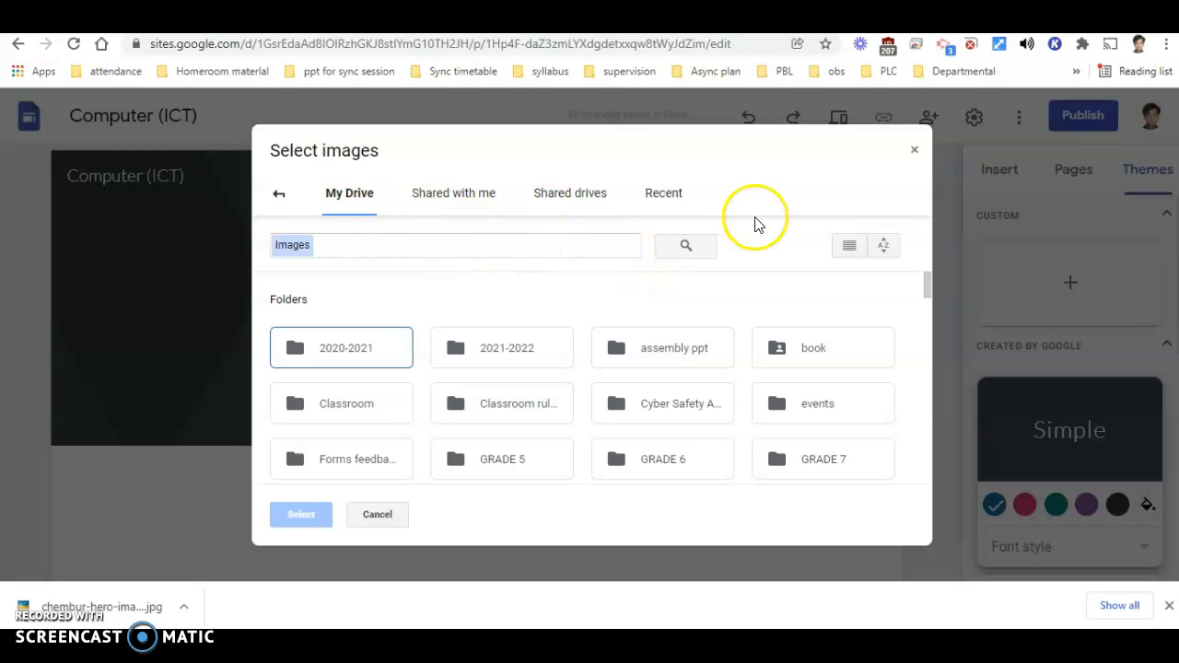
{"action": "left_click", "coordinate": [281, 194]}
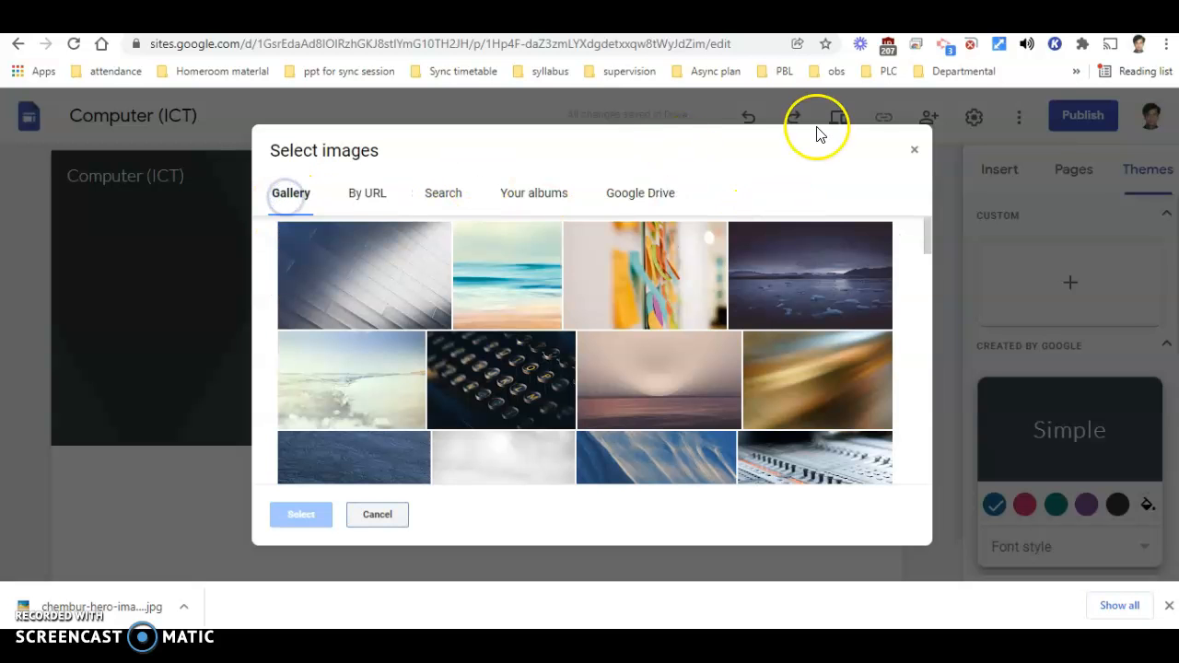
{"action": "left_click", "coordinate": [915, 149]}
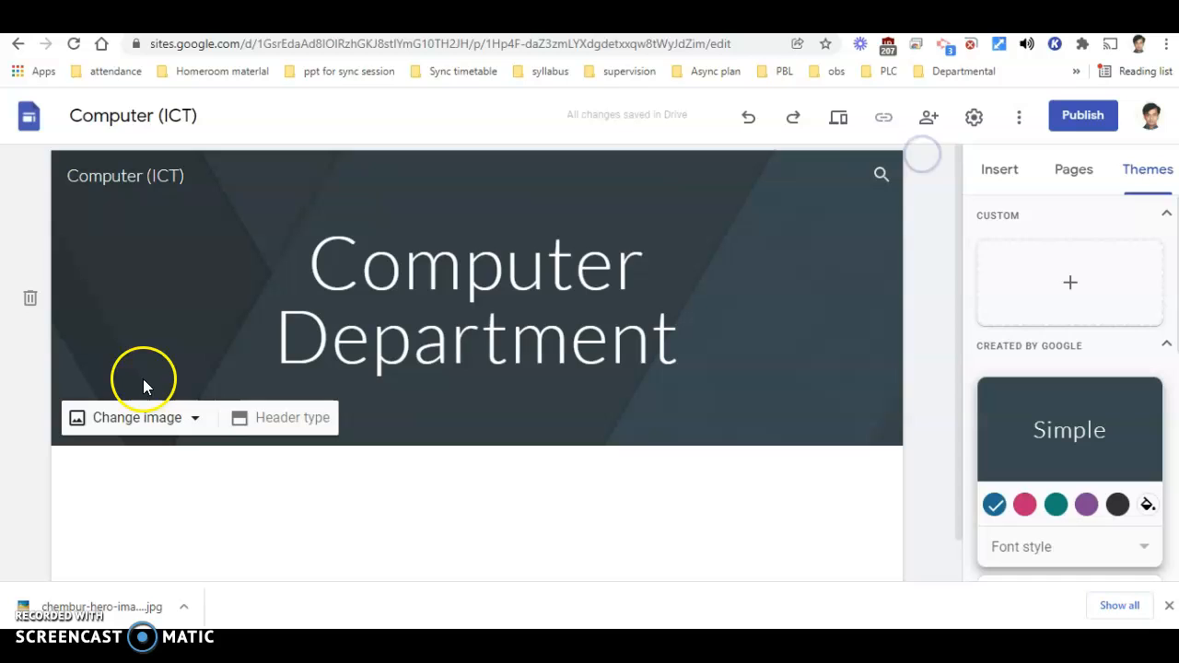
{"action": "left_click", "coordinate": [196, 423]}
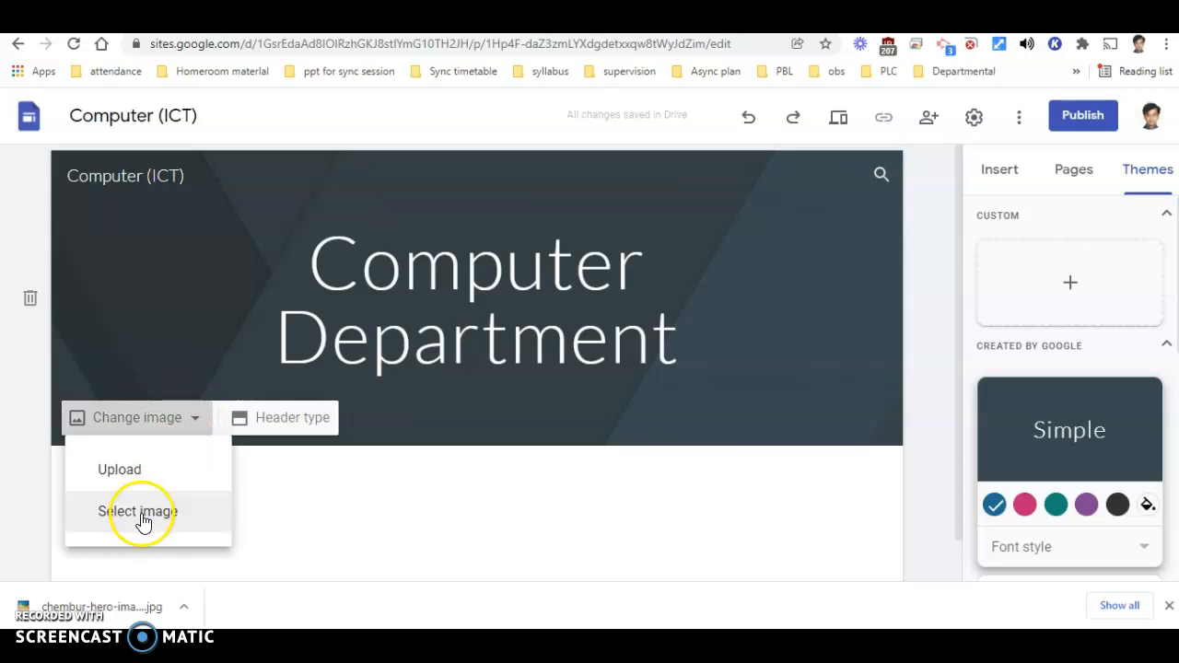
{"action": "left_click", "coordinate": [138, 470]}
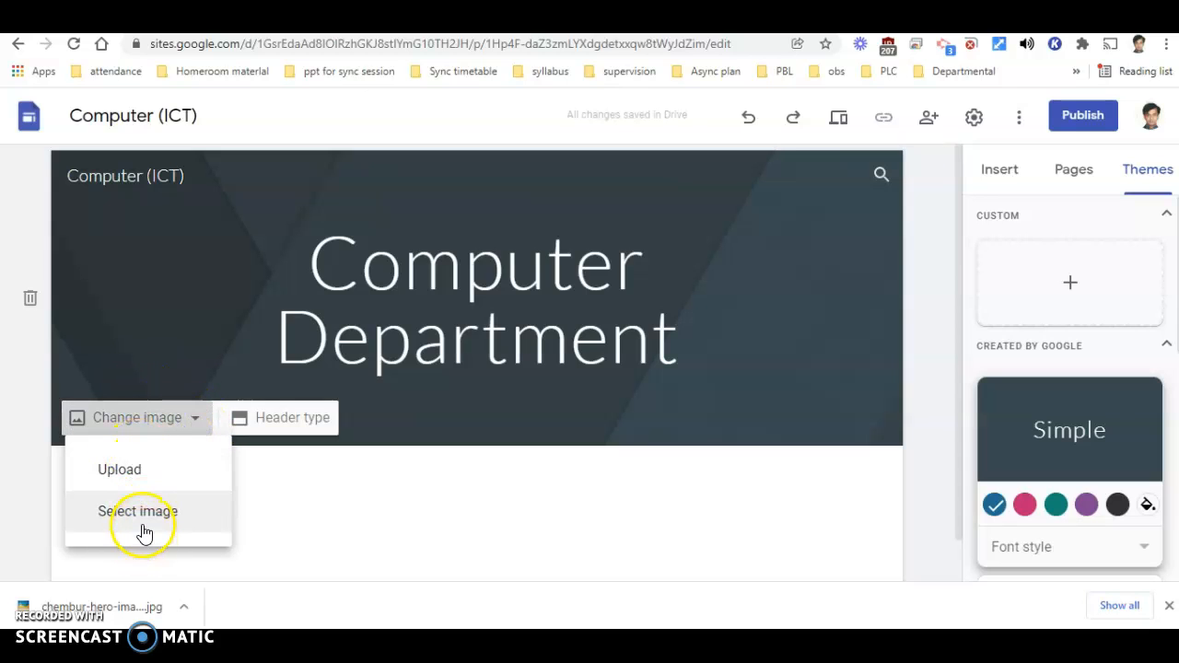
{"action": "left_click", "coordinate": [140, 475]}
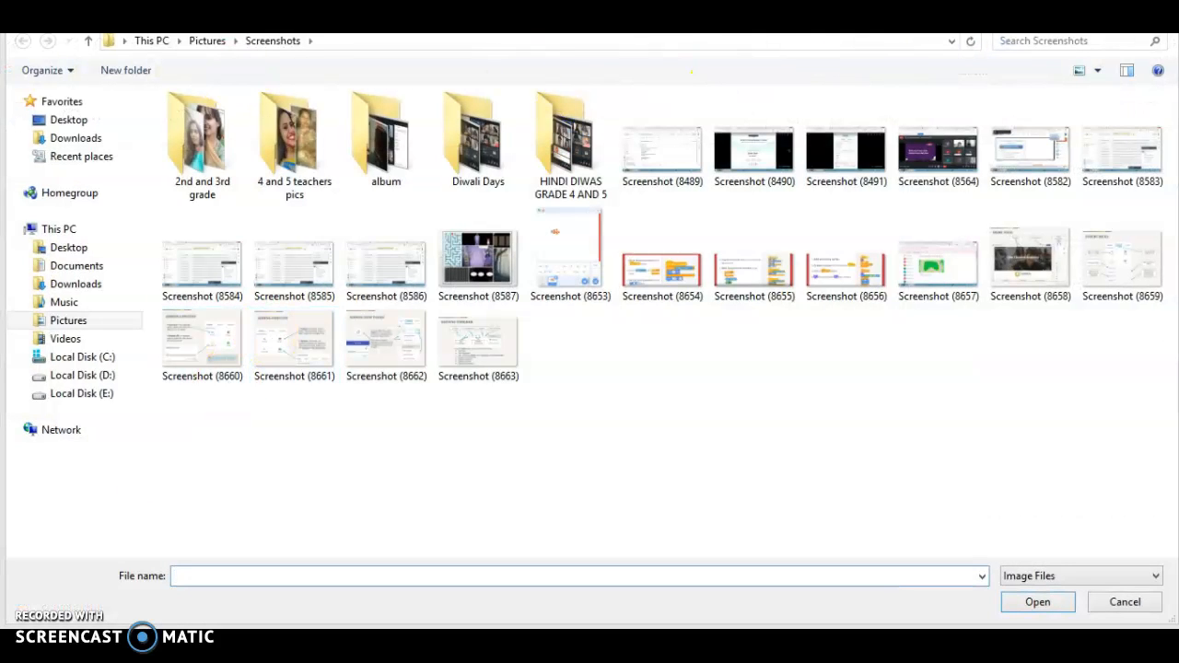
{"action": "key", "text": "Escape"}
- Upload the chembur-hero-image JPG file from the Desktop as the header background image
{"action": "left_click", "coordinate": [170, 426]}
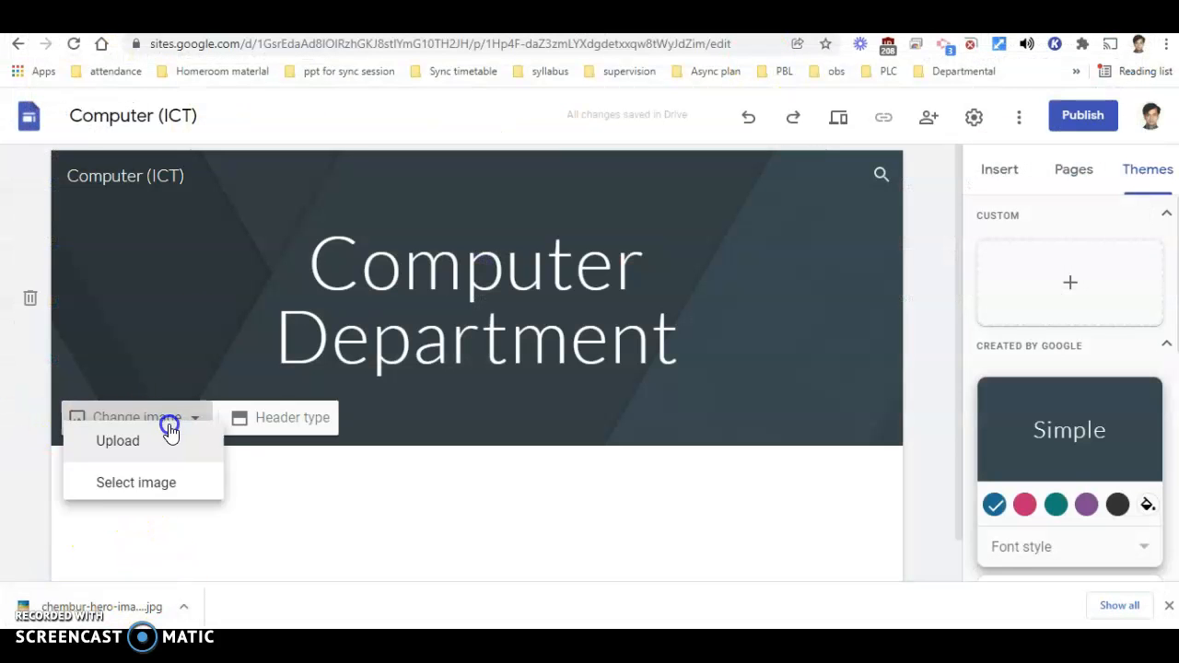
{"action": "left_click", "coordinate": [146, 479]}
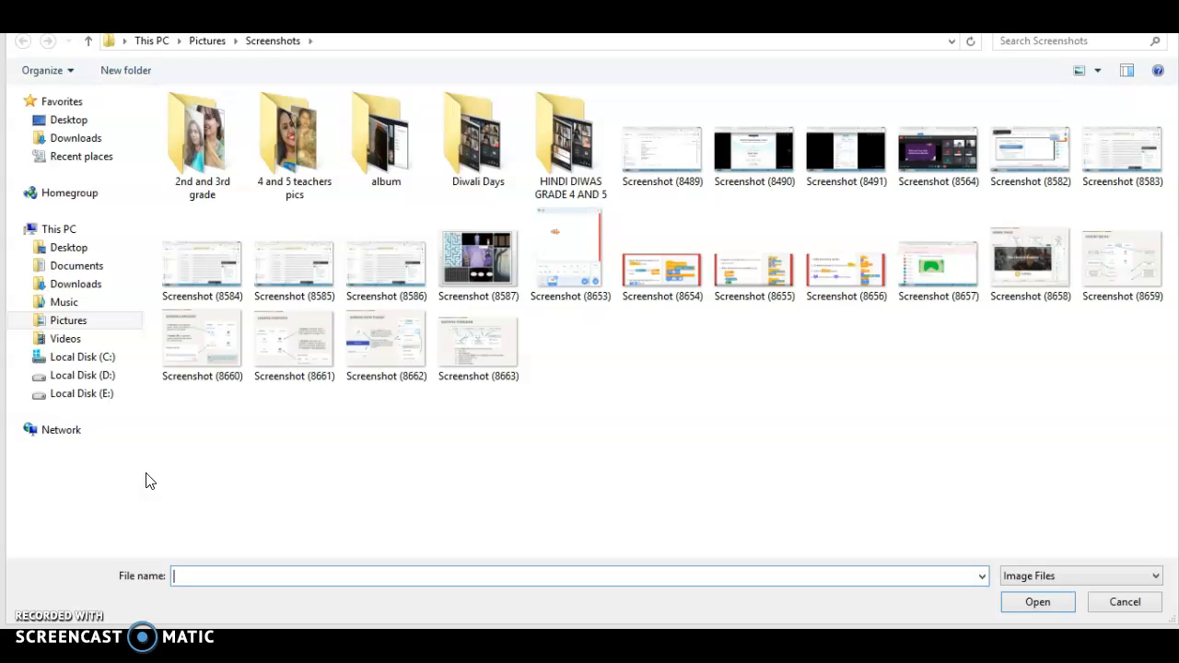
{"action": "left_click", "coordinate": [70, 123]}
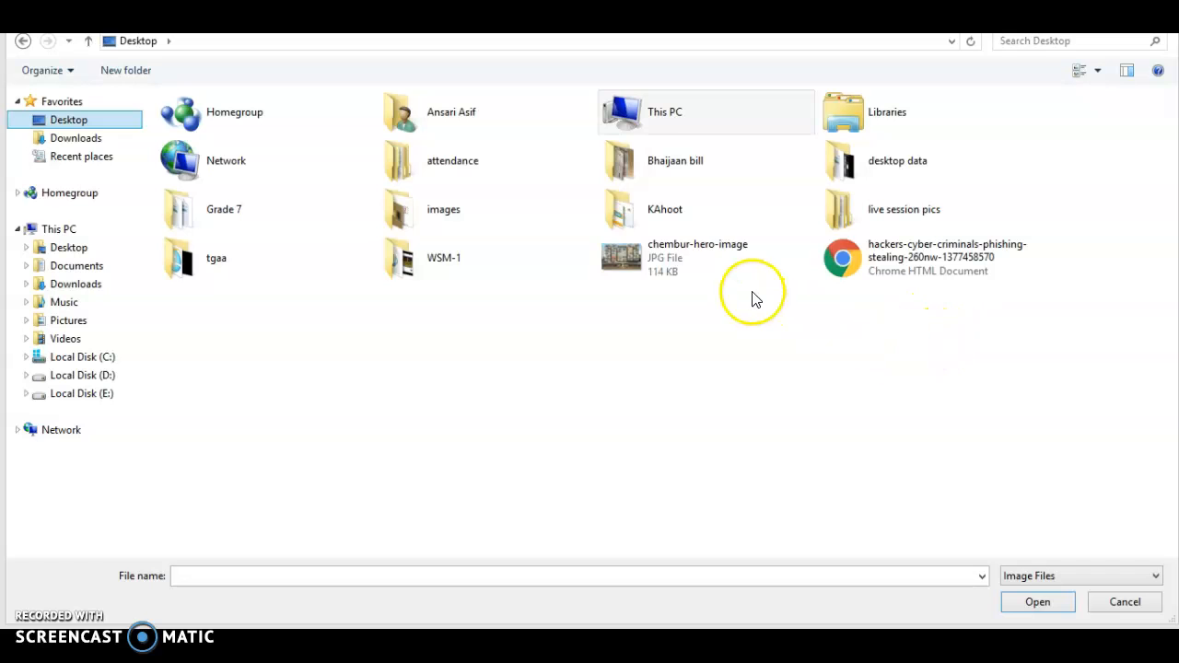
{"action": "left_click", "coordinate": [712, 273]}
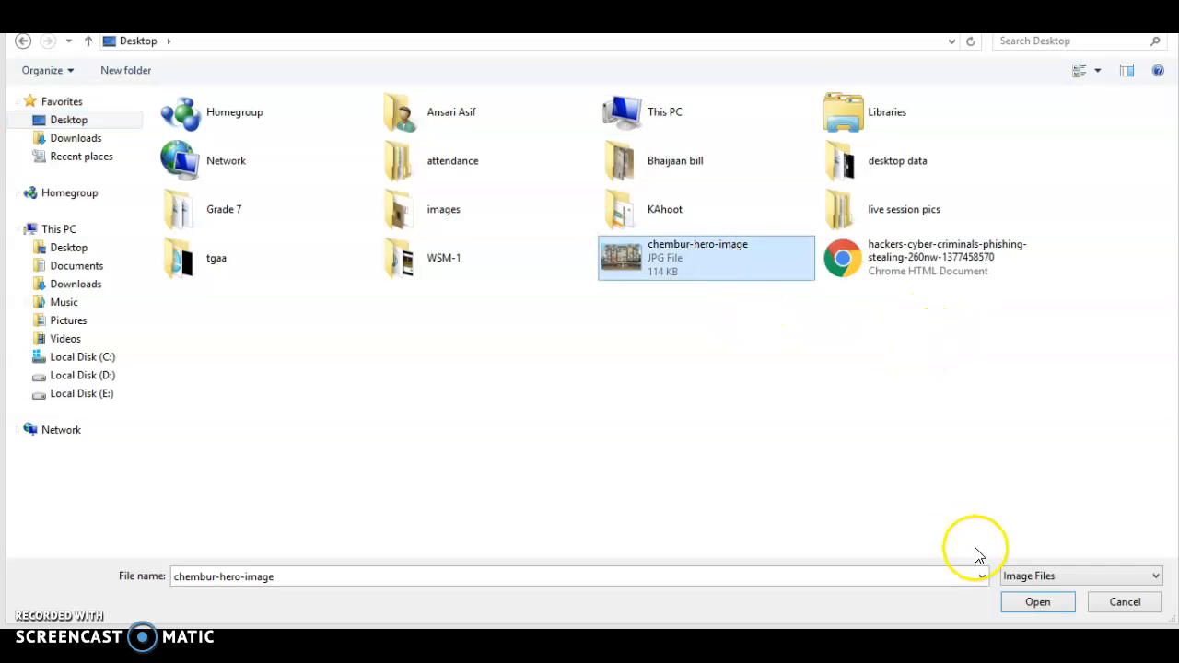
{"action": "left_click", "coordinate": [1038, 603]}
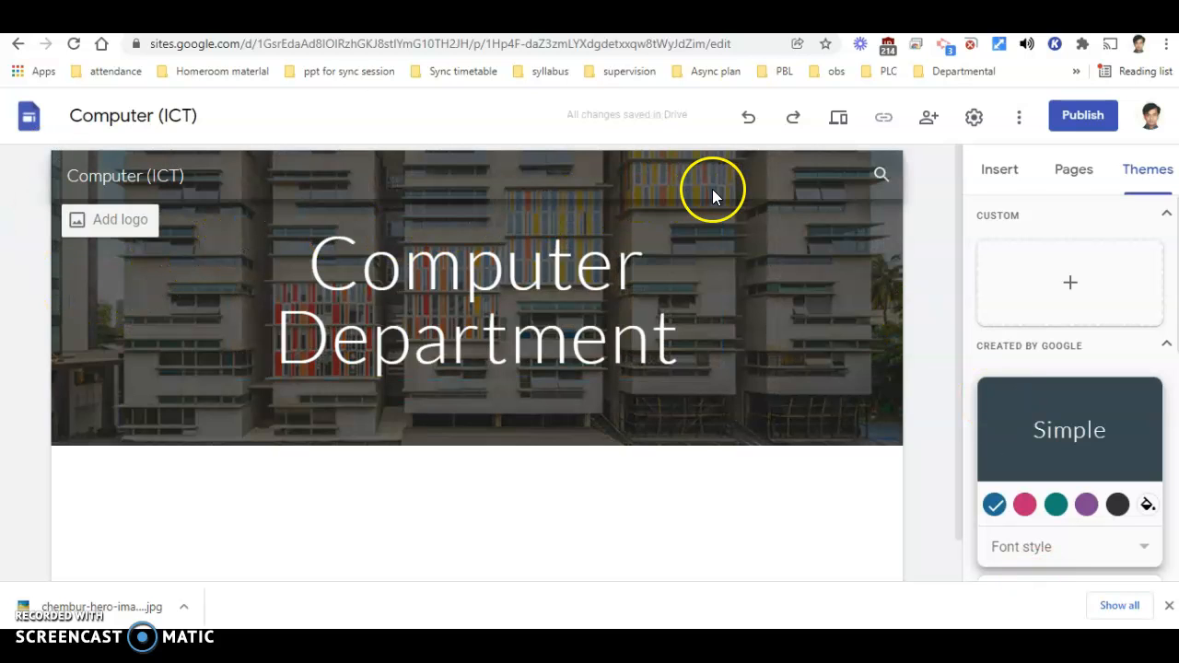
- Try the Heading style on the "Computer Department" header text, then restore the Title style
{"action": "left_click", "coordinate": [537, 272]}
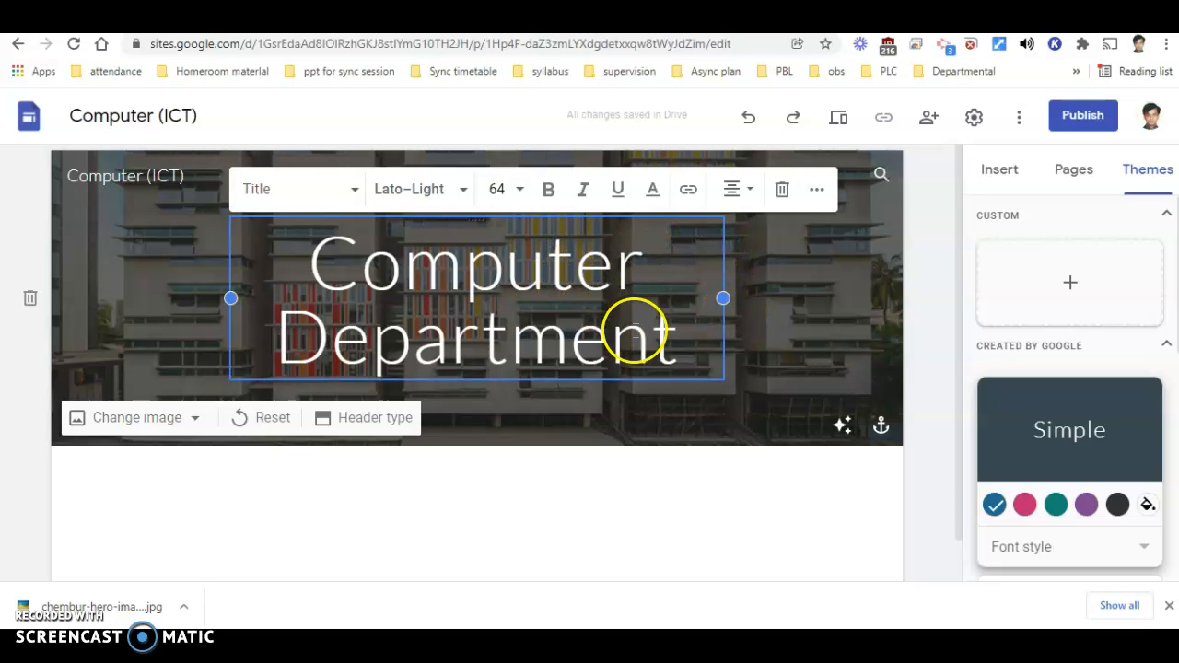
{"action": "left_click_drag", "start_coordinate": [679, 350], "coordinate": [295, 279]}
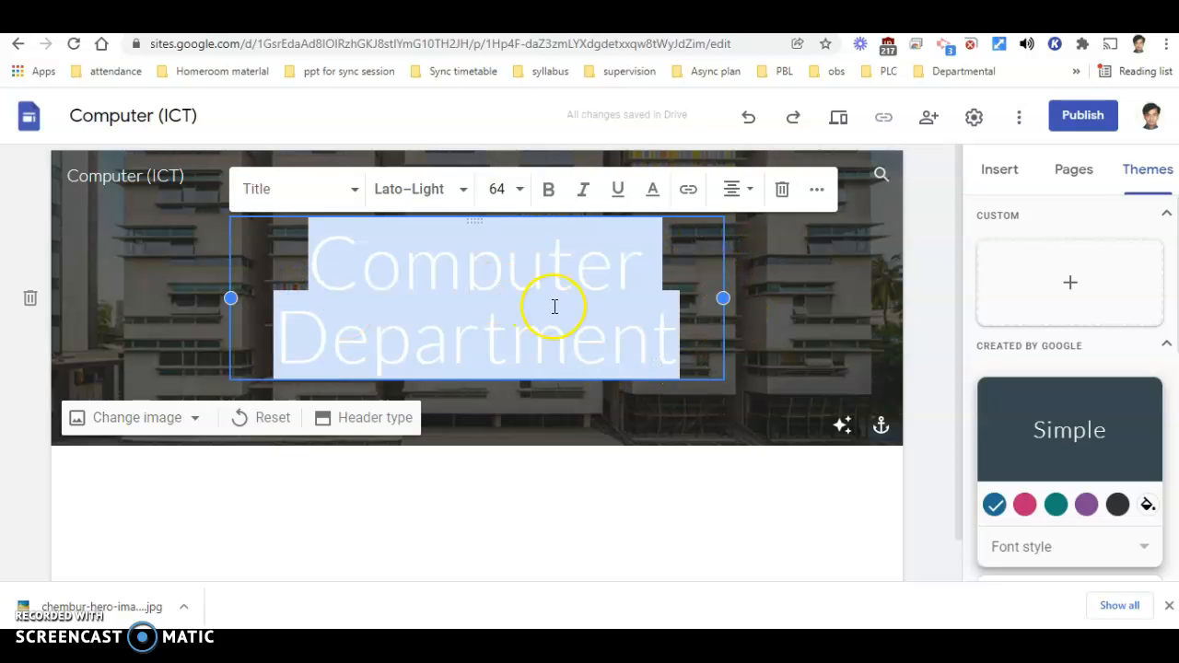
{"action": "left_click", "coordinate": [355, 190]}
{"action": "left_click", "coordinate": [288, 291]}
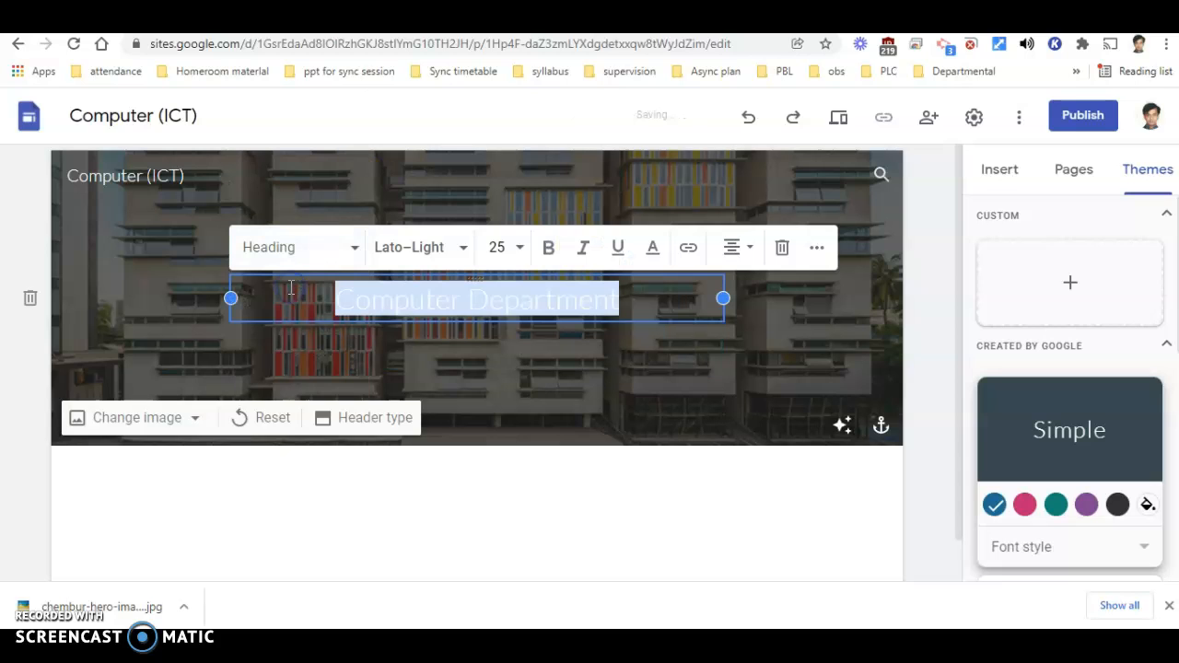
{"action": "left_click", "coordinate": [356, 248]}
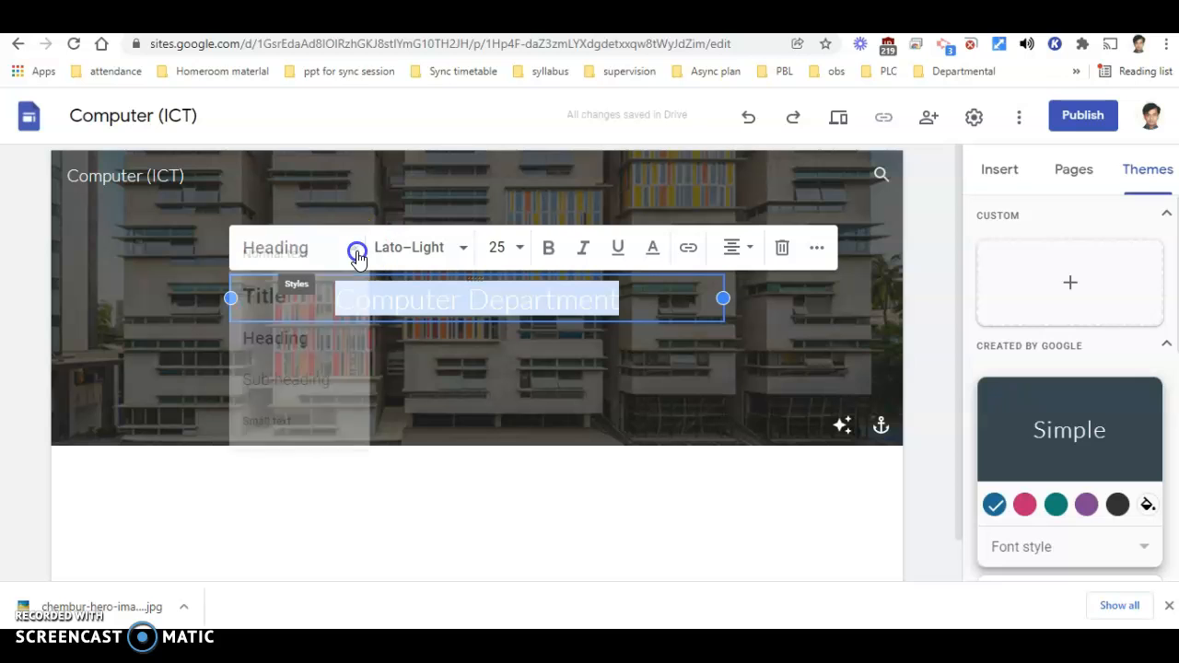
{"action": "left_click", "coordinate": [301, 297]}
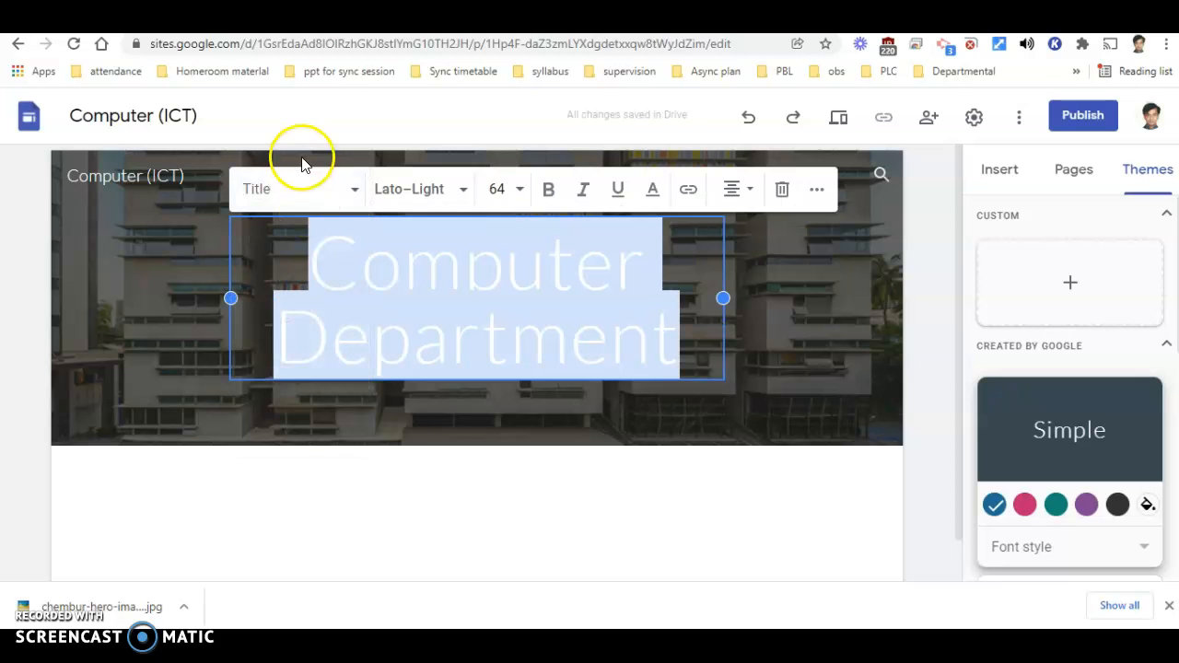
- Try the Sub-heading and Small text styles on the header text, then return it to the Title style
{"action": "left_click", "coordinate": [342, 193]}
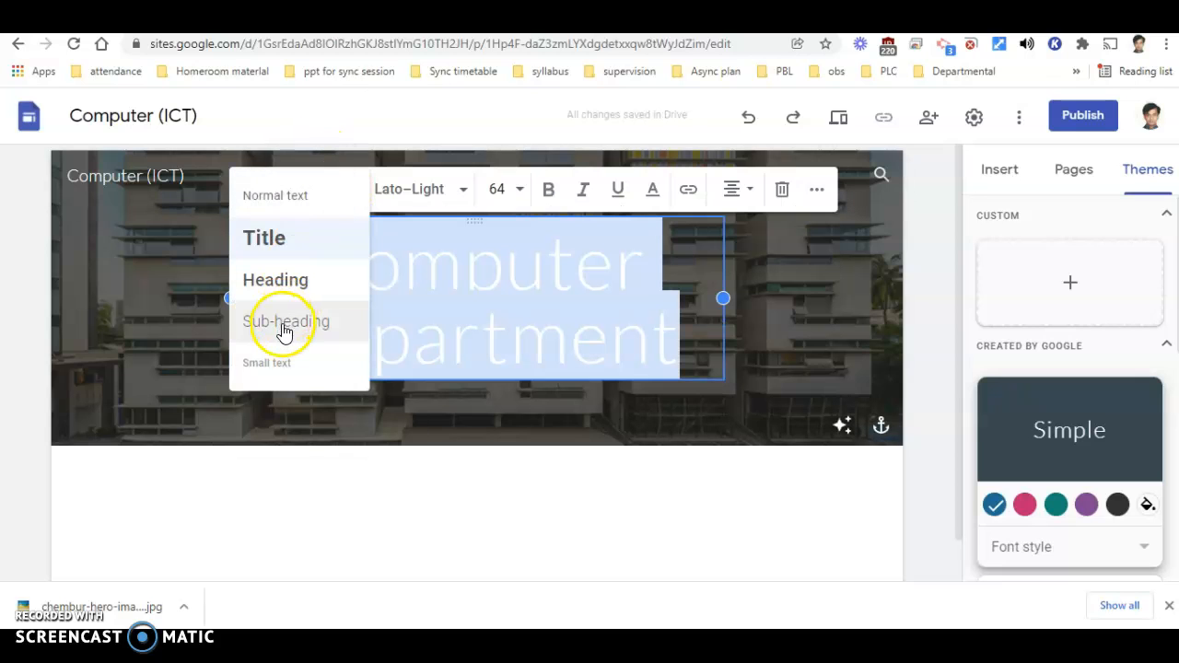
{"action": "left_click", "coordinate": [284, 332]}
{"action": "left_click", "coordinate": [338, 253]}
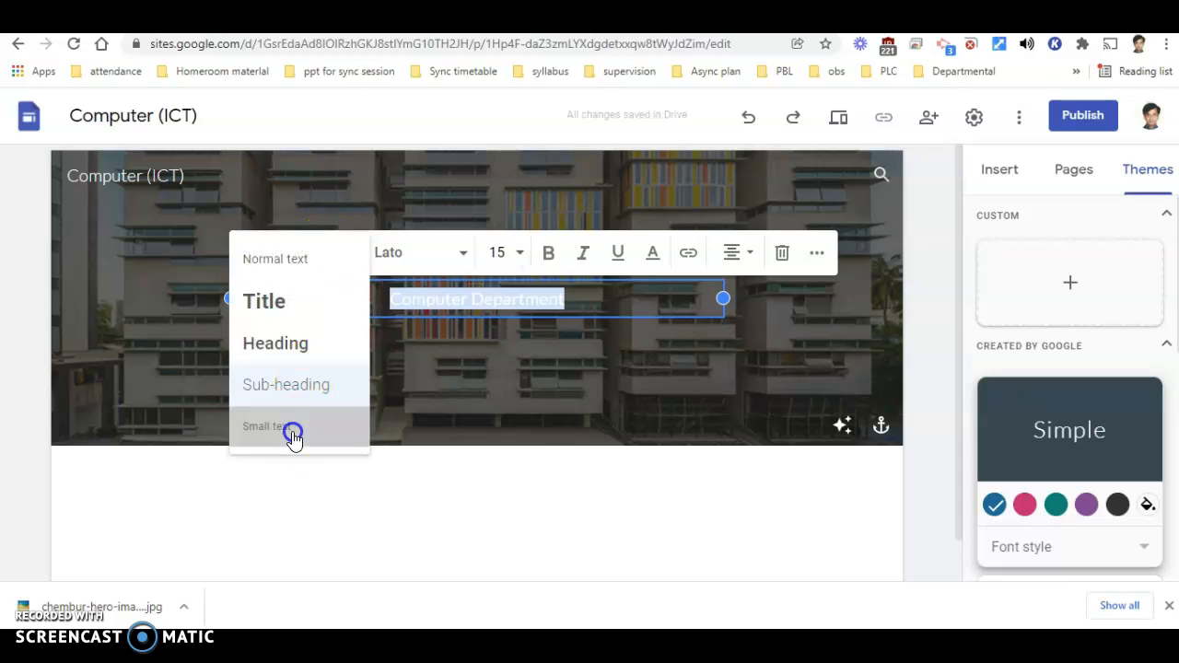
{"action": "left_click", "coordinate": [293, 431]}
{"action": "left_click", "coordinate": [351, 252]}
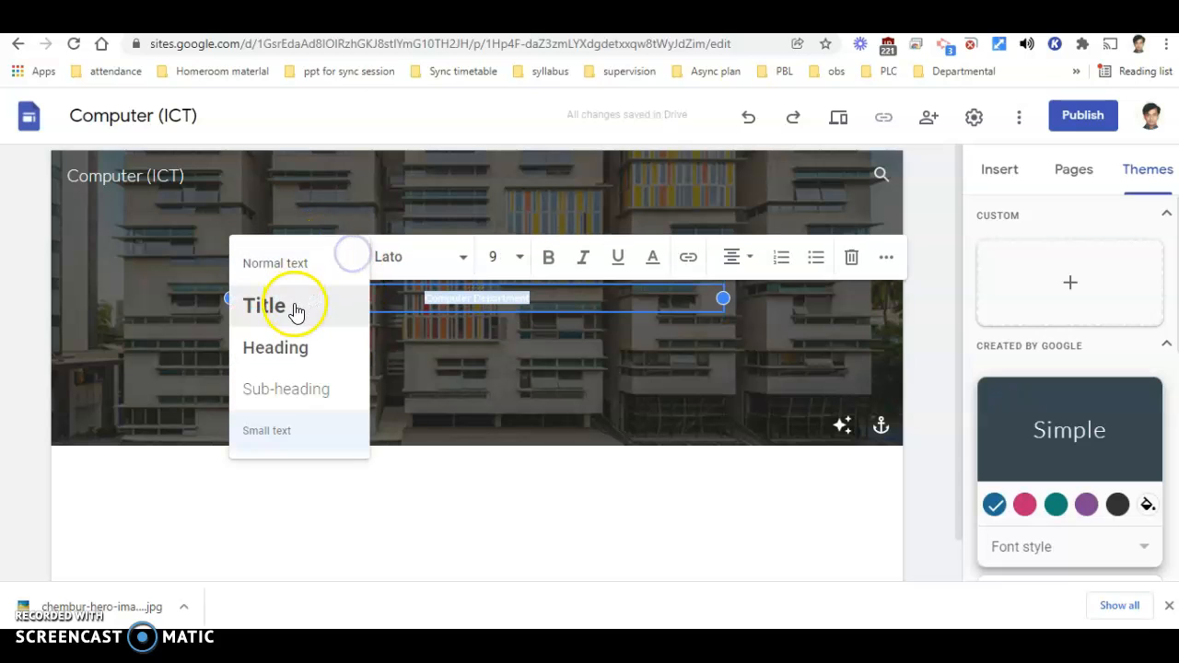
{"action": "left_click", "coordinate": [295, 311]}
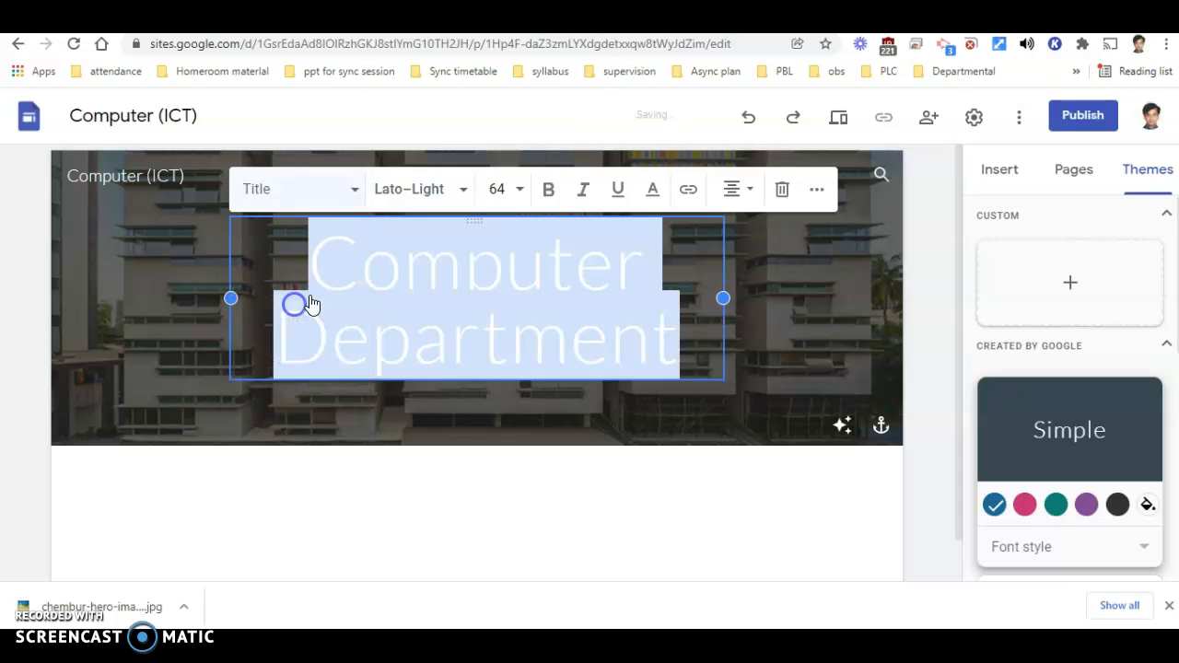
- Browse the fonts available for the "Computer Department" title and leave the list without choosing one
{"action": "left_click", "coordinate": [461, 193]}
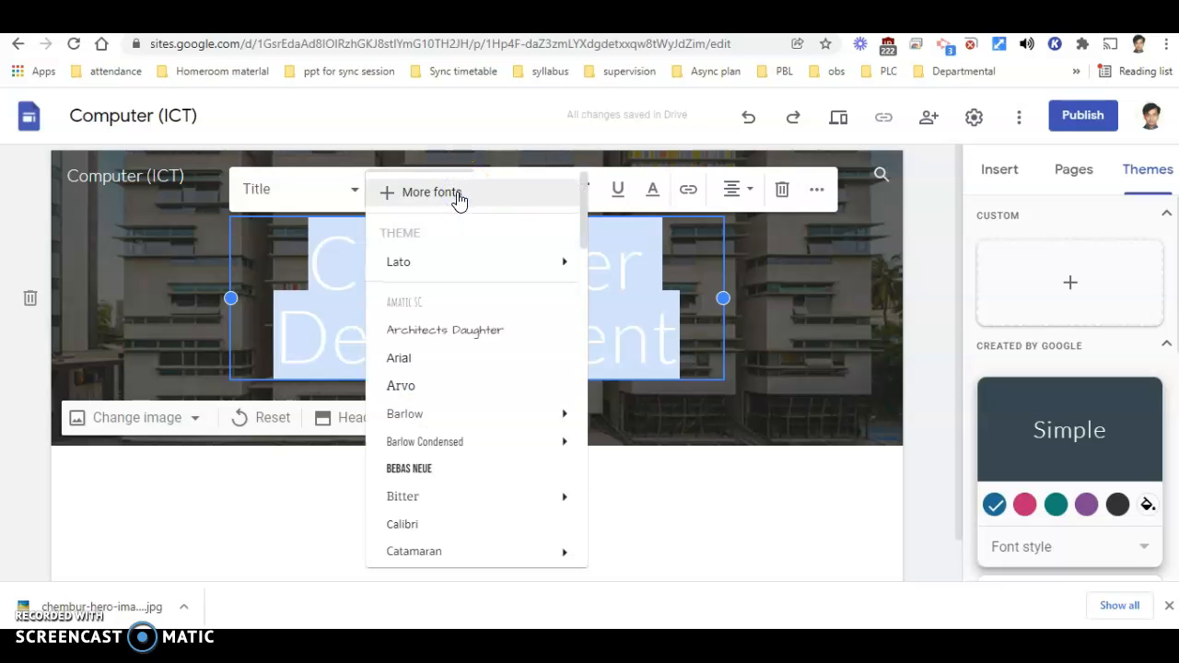
{"action": "scroll", "coordinate": [448, 337], "scroll_direction": "down", "scroll_amount": 2}
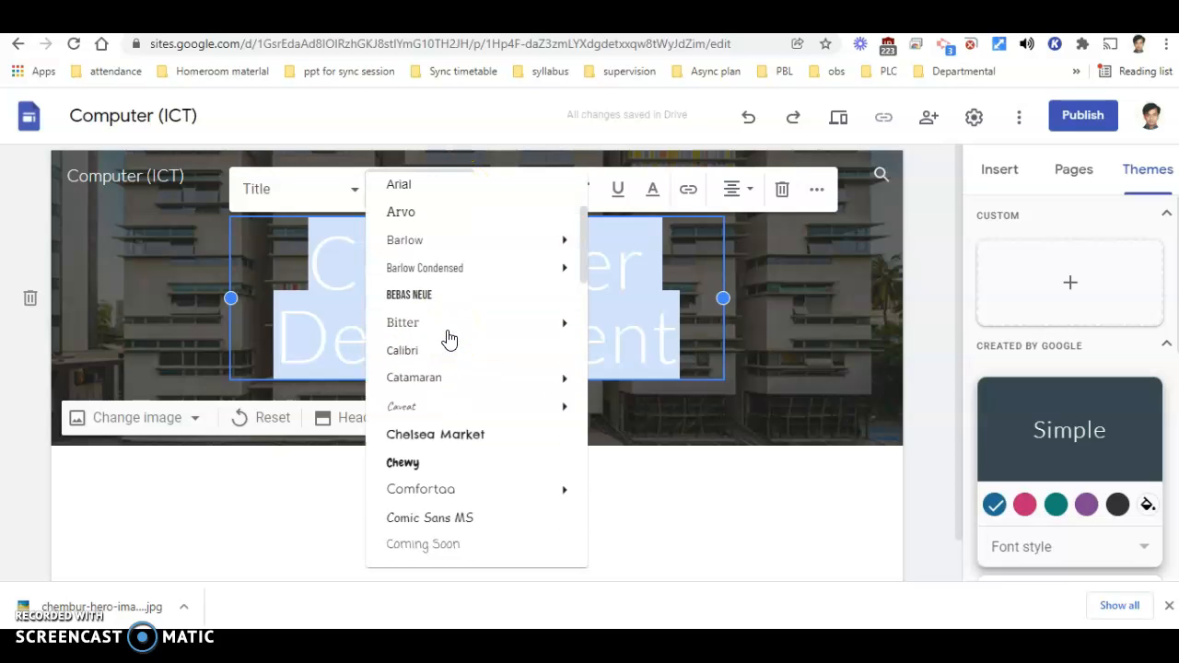
{"action": "scroll", "coordinate": [447, 337], "scroll_direction": "down", "scroll_amount": 1}
{"action": "left_click", "coordinate": [762, 197]}
{"action": "left_click", "coordinate": [458, 218]}
{"action": "left_click", "coordinate": [459, 220]}
- Set the font size of the entire "Computer Department" title to 72
{"action": "left_click", "coordinate": [517, 193]}
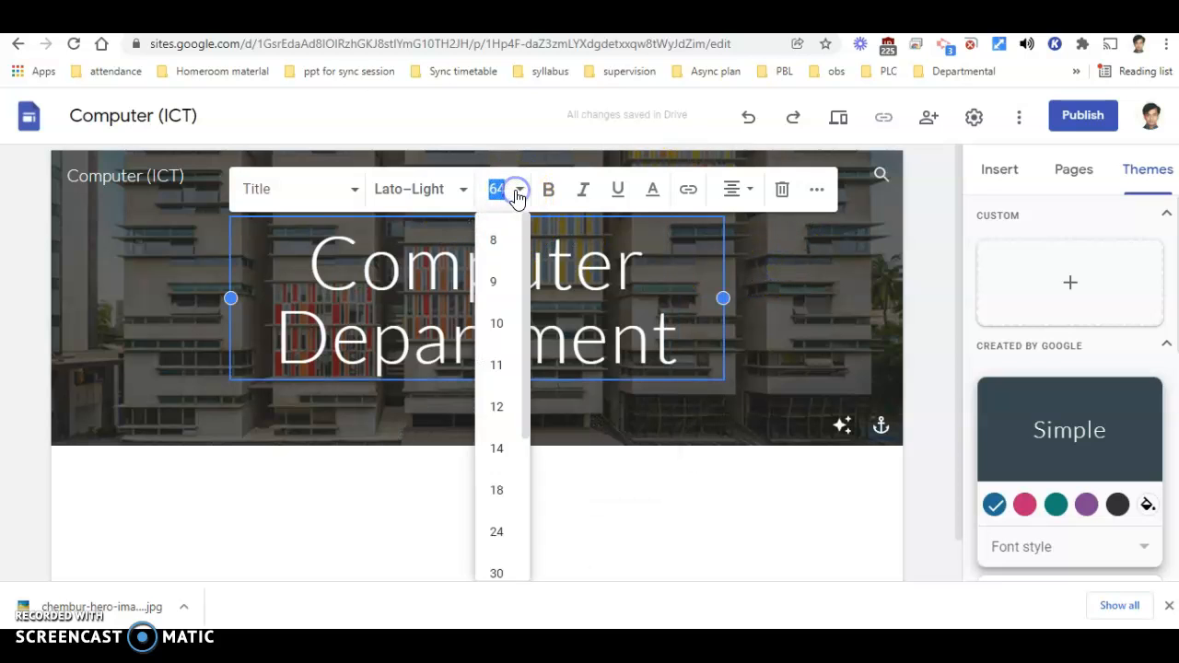
{"action": "scroll", "coordinate": [497, 469], "scroll_direction": "down", "scroll_amount": 3}
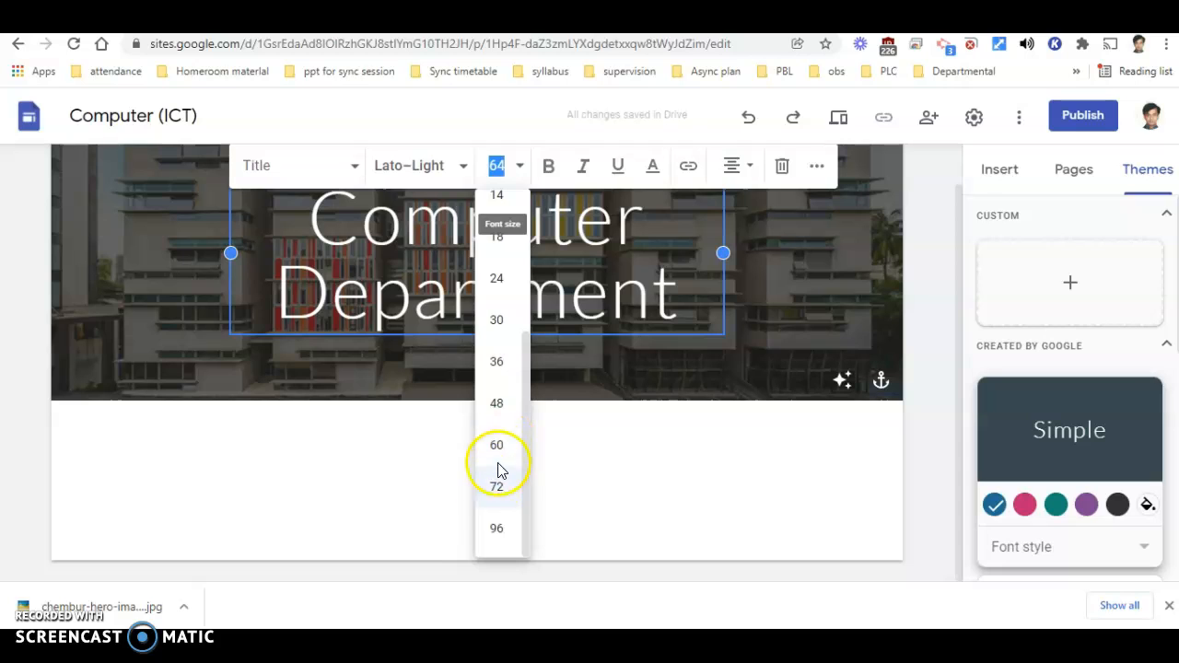
{"action": "left_click", "coordinate": [497, 482]}
{"action": "left_click_drag", "start_coordinate": [702, 299], "coordinate": [258, 223]}
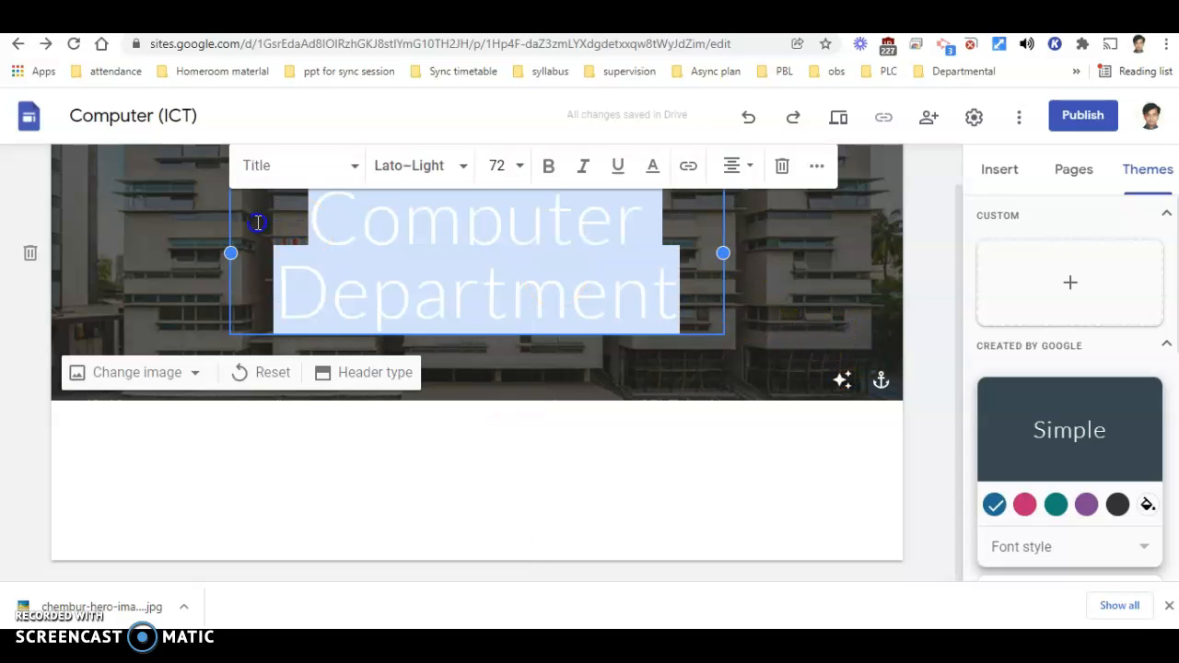
{"action": "left_click", "coordinate": [508, 171]}
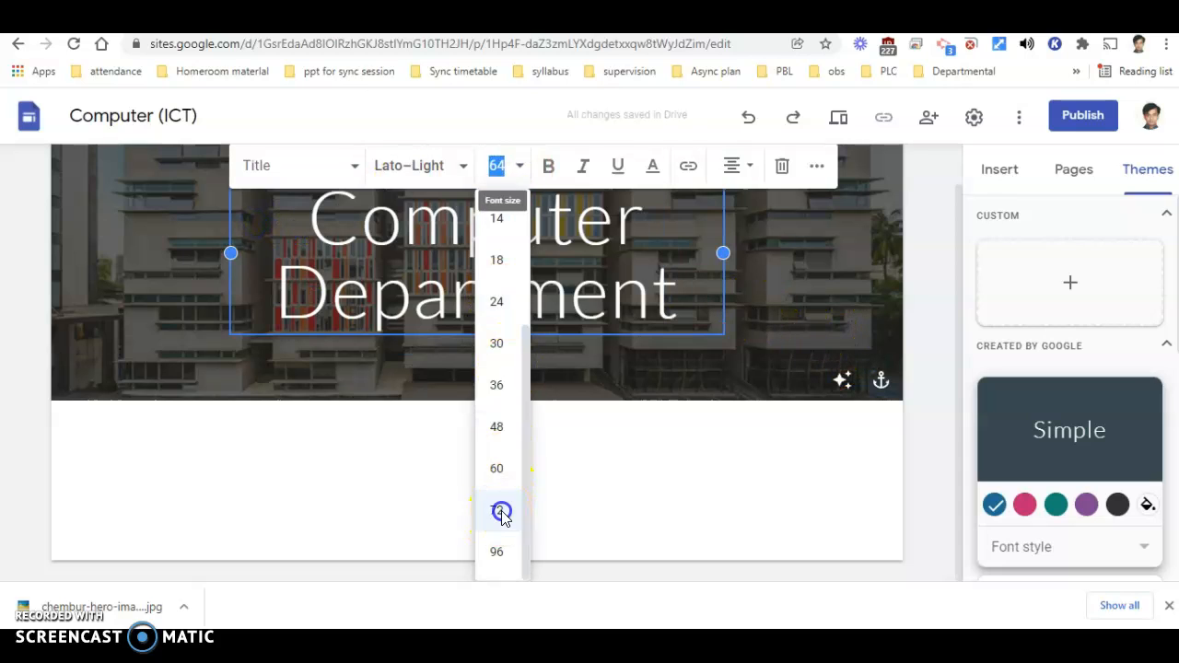
{"action": "left_click", "coordinate": [502, 513]}
- Make the "Computer Department" title bold, italic and underlined
{"action": "left_click", "coordinate": [547, 161]}
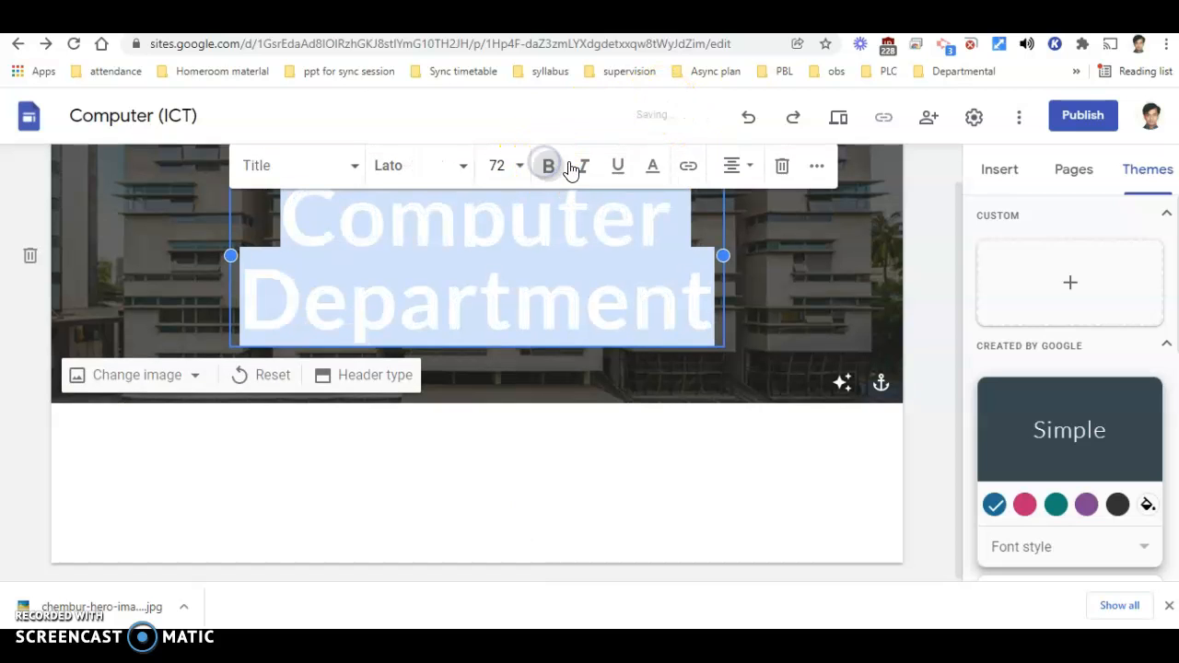
{"action": "left_click", "coordinate": [580, 166]}
{"action": "left_click", "coordinate": [615, 168]}
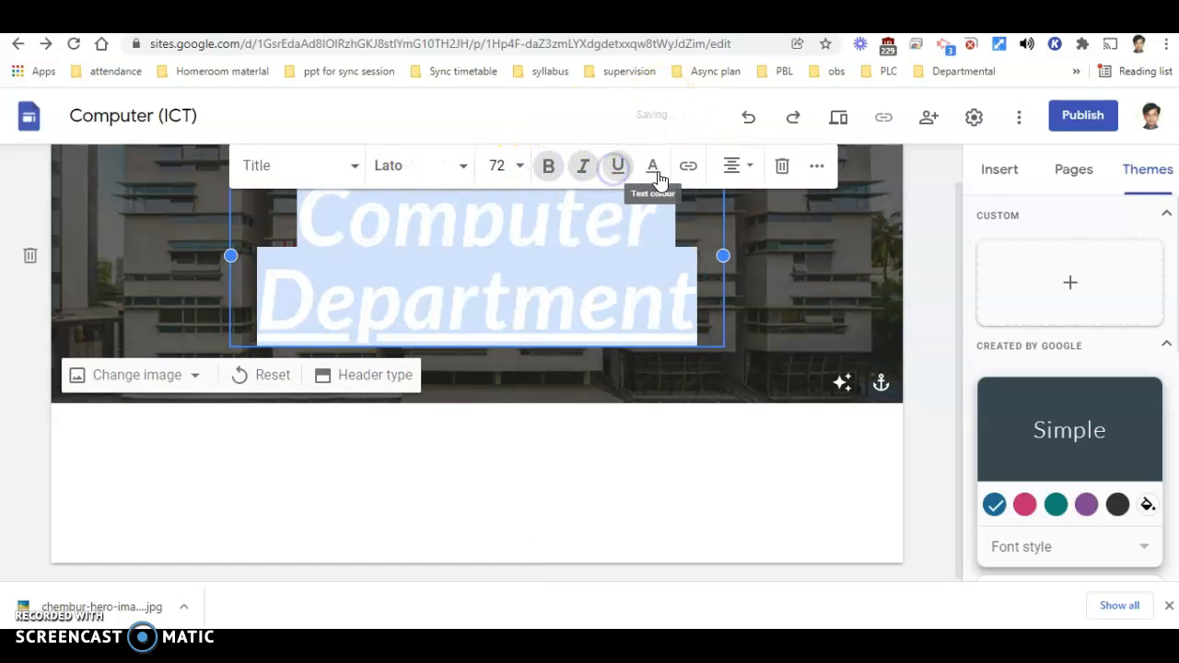
- Change the text colour of the "Computer Department" title to a muted grey-blue
{"action": "left_click", "coordinate": [653, 169]}
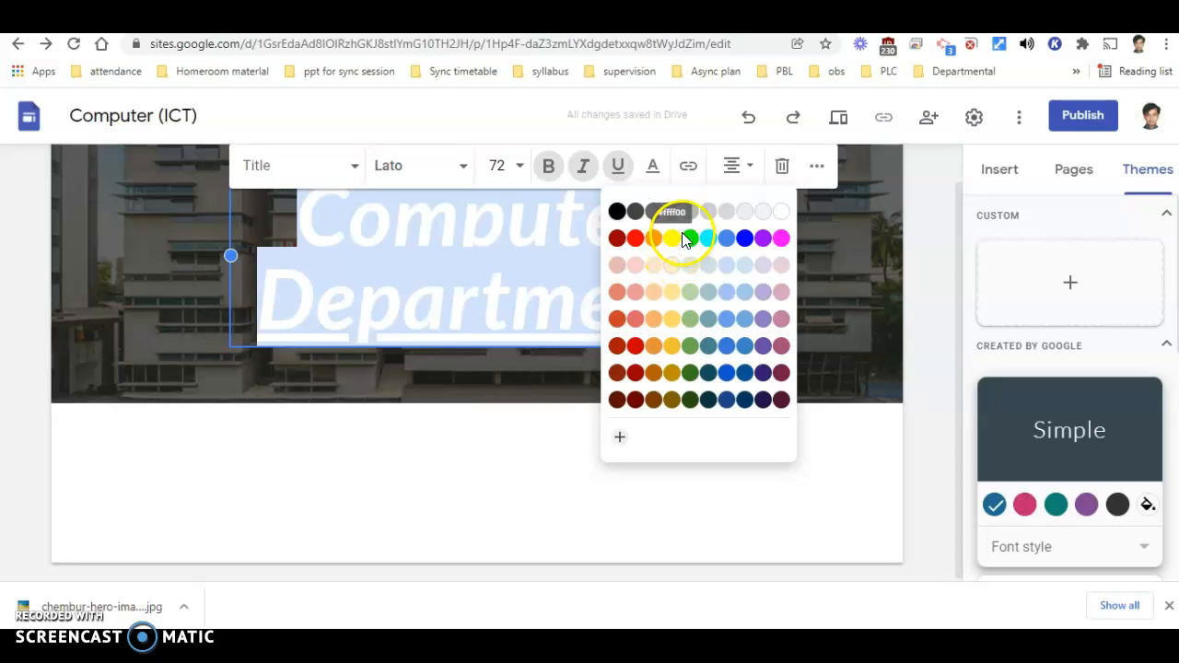
{"action": "left_click", "coordinate": [708, 318]}
{"action": "left_click", "coordinate": [741, 450]}
- Remove the underline and italic formatting from the whole "Computer Department" title
{"action": "scroll", "coordinate": [740, 451], "scroll_direction": "up", "scroll_amount": 1}
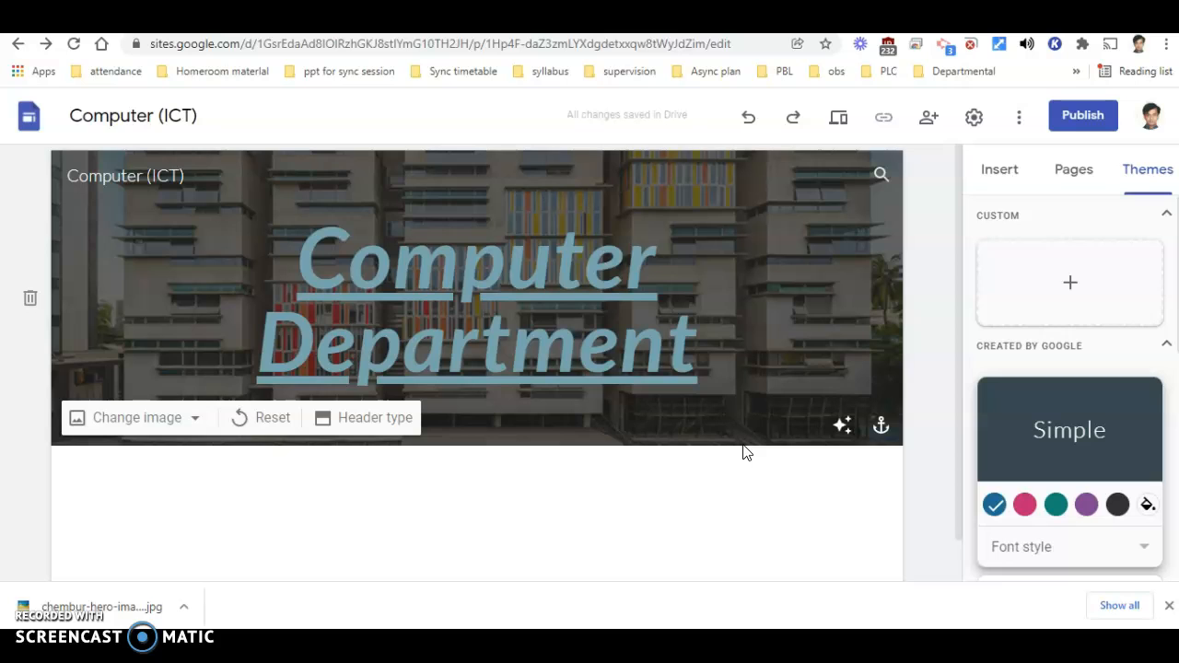
{"action": "left_click", "coordinate": [643, 336]}
{"action": "left_click_drag", "start_coordinate": [697, 334], "coordinate": [302, 272]}
{"action": "left_click", "coordinate": [618, 178]}
{"action": "left_click", "coordinate": [583, 181]}
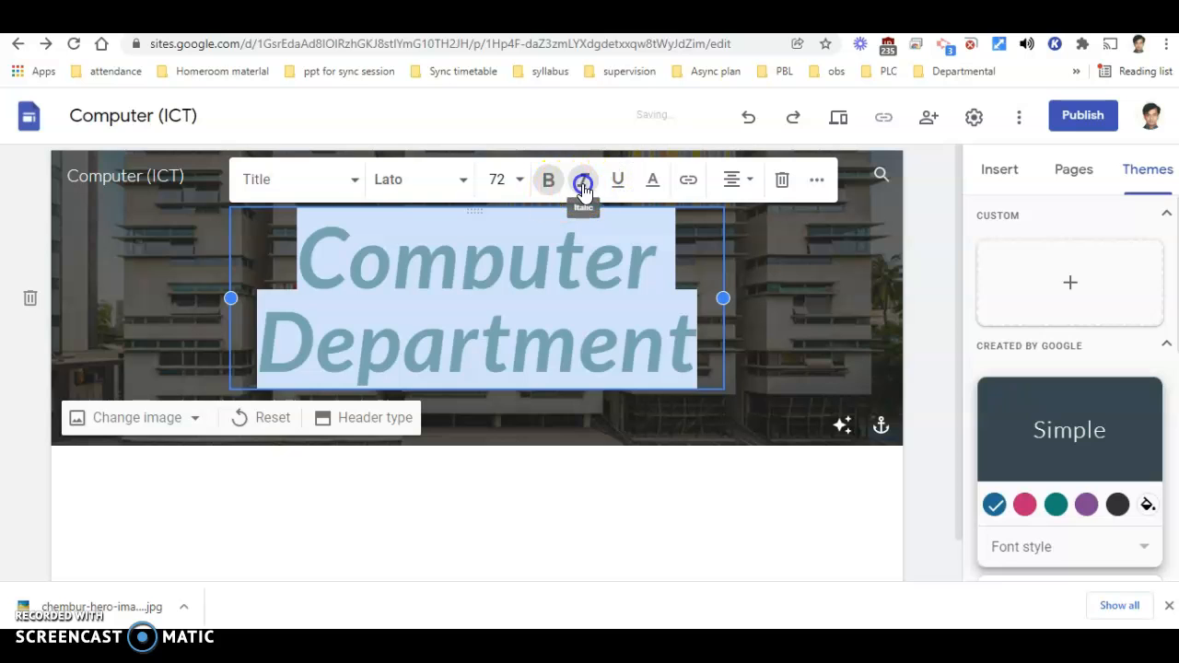
- Remove the bold formatting from the entire "Computer Department" title
{"action": "left_click", "coordinate": [549, 180]}
{"action": "left_click", "coordinate": [739, 291]}
{"action": "left_click", "coordinate": [922, 278]}
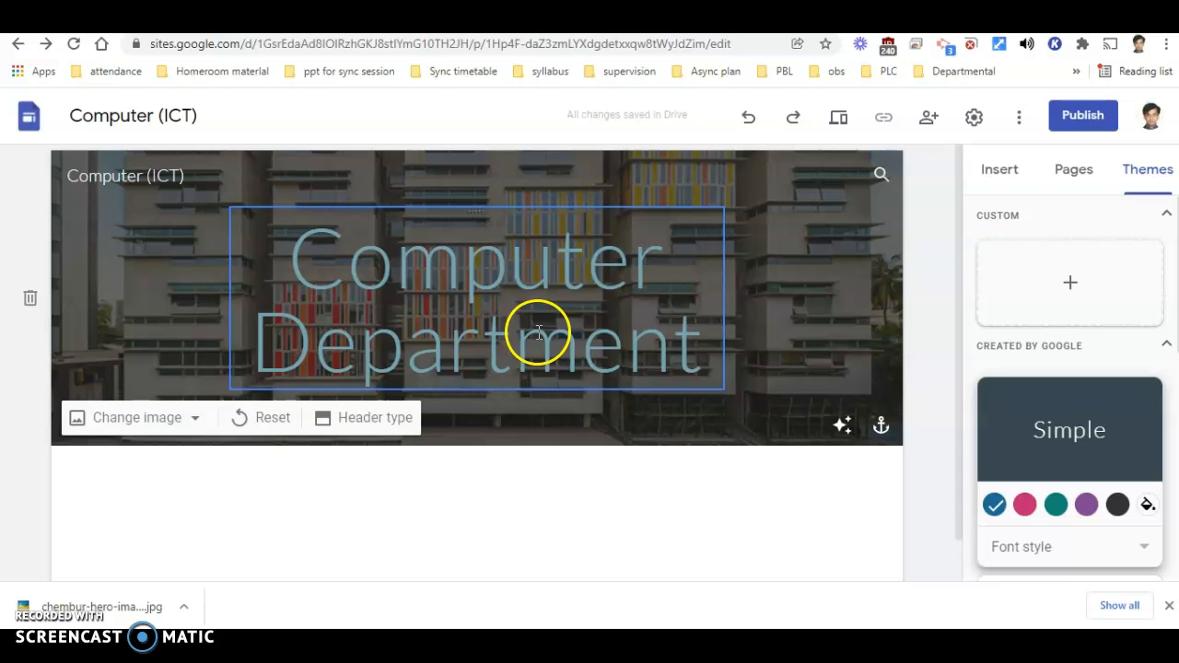
- Add a text box below the header reading "This website will contain the information about Computer Subject from Grade 1 to 10"
{"action": "scroll", "coordinate": [539, 332], "scroll_direction": "down", "scroll_amount": 1}
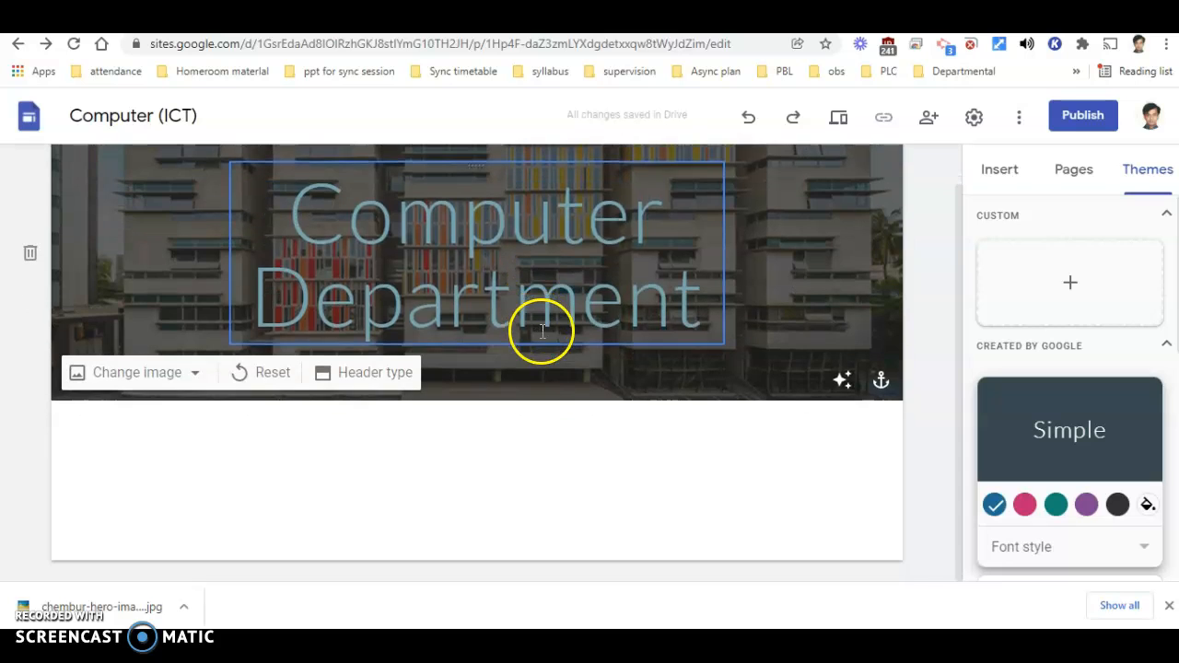
{"action": "left_click", "coordinate": [569, 268]}
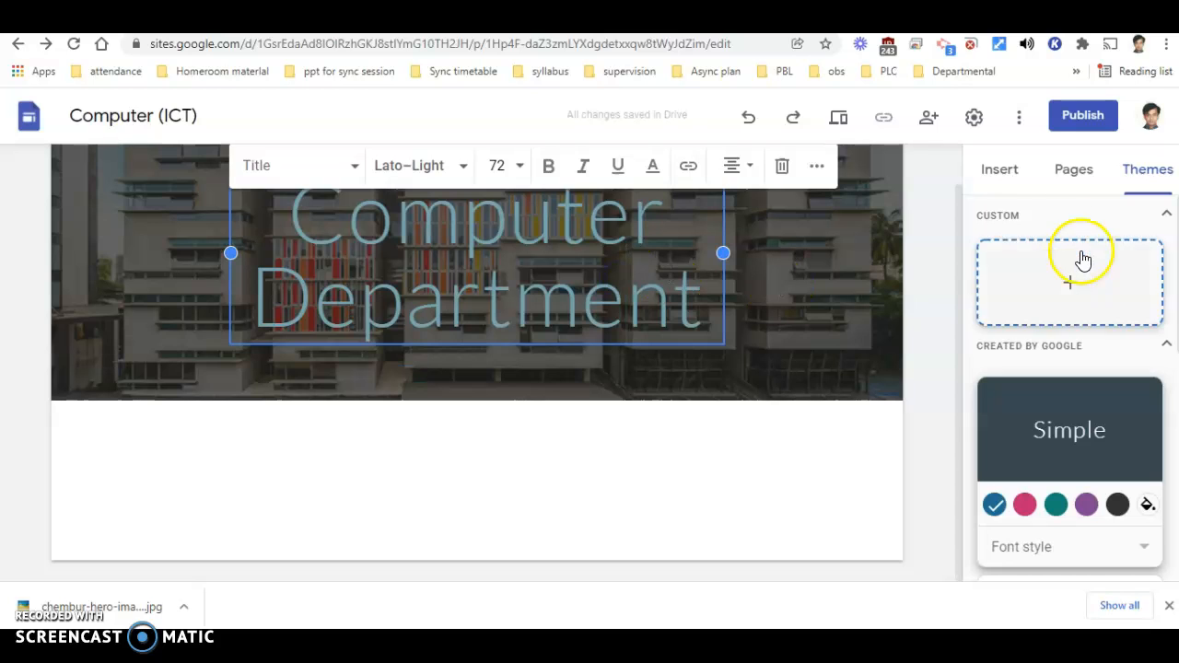
{"action": "left_click", "coordinate": [1000, 181]}
{"action": "left_click", "coordinate": [1017, 244]}
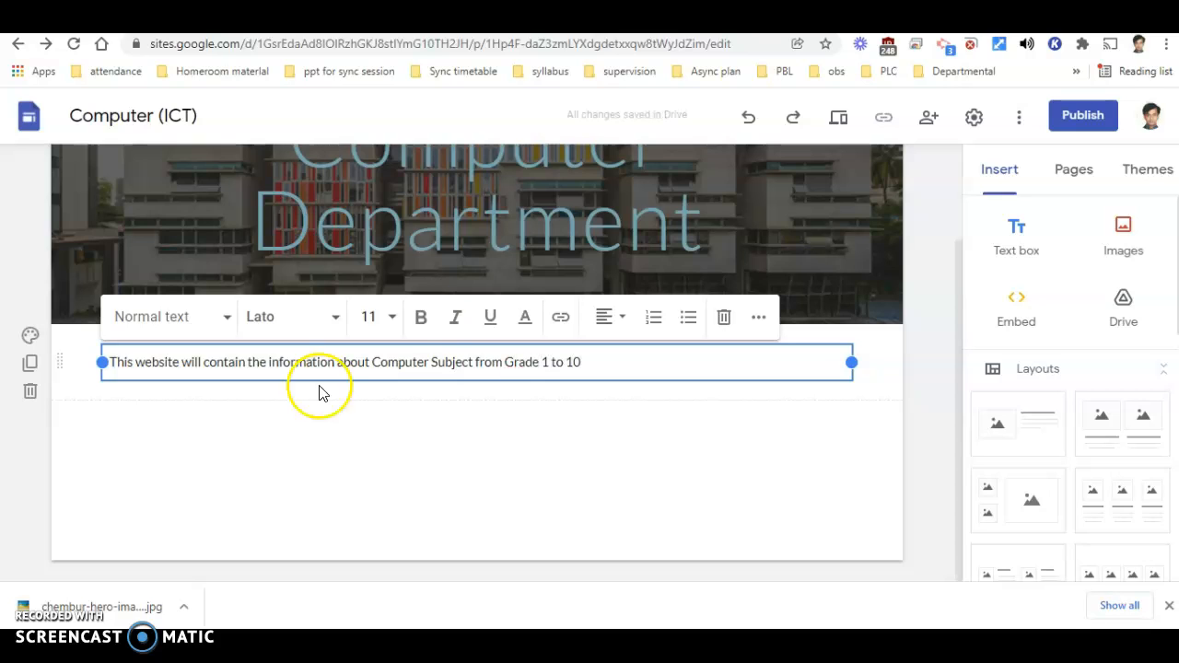
- Centre the introductory sentence below the header and give it the Heading text style
{"action": "left_click", "coordinate": [626, 323]}
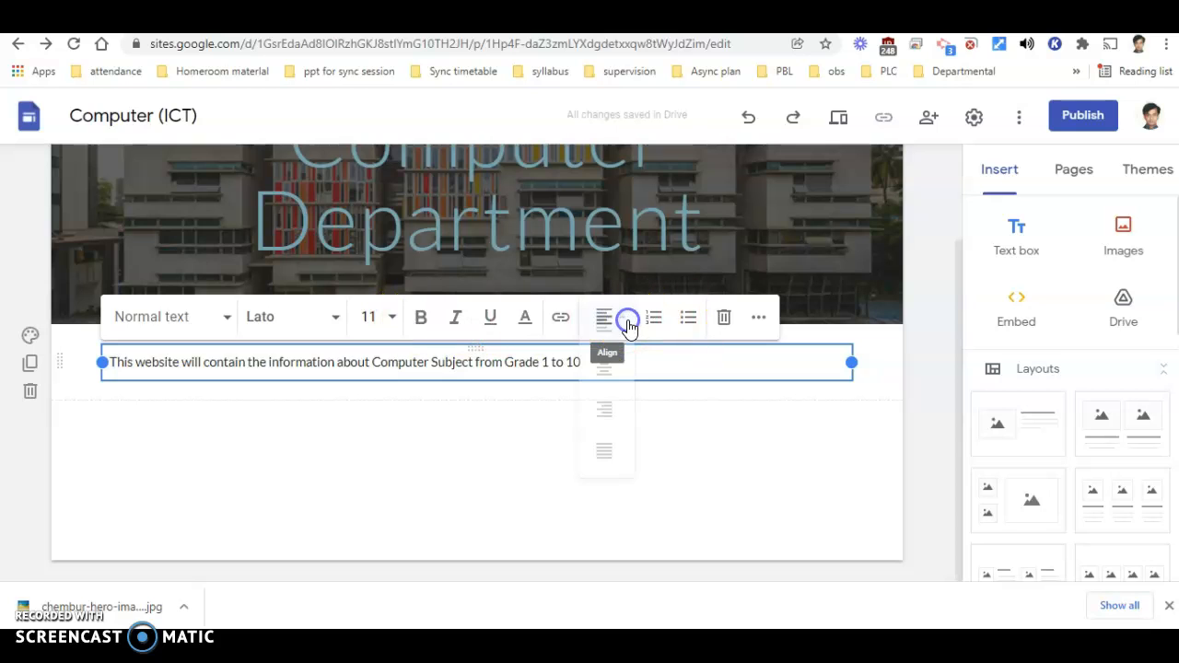
{"action": "left_click", "coordinate": [604, 369]}
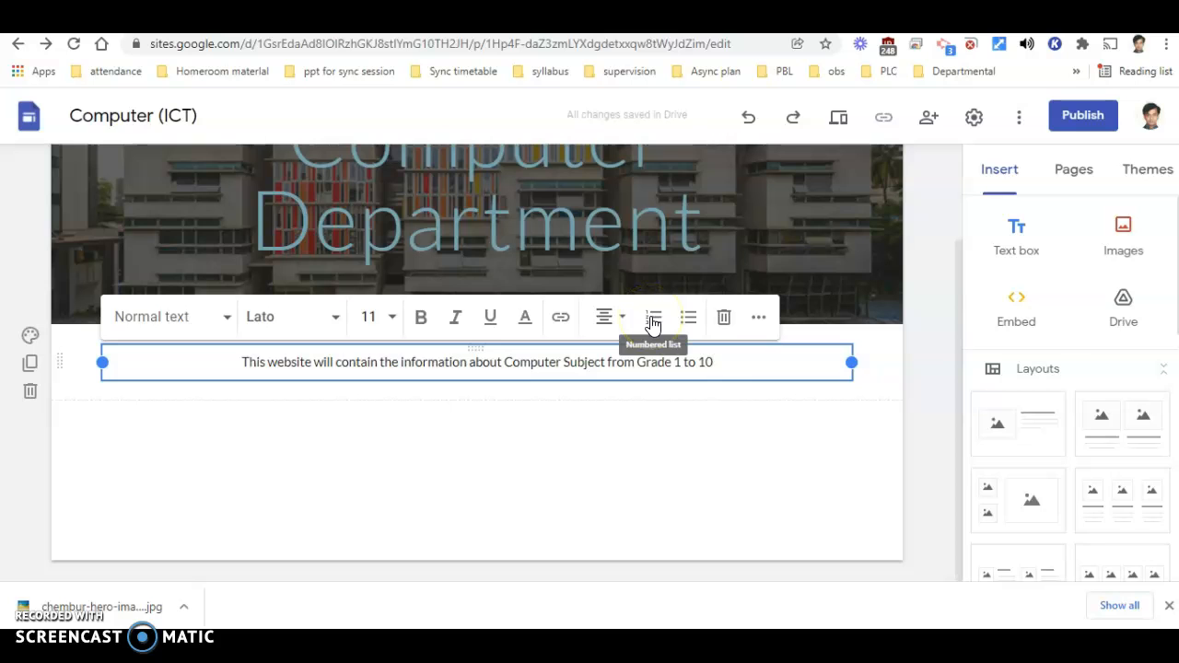
{"action": "left_click_drag", "start_coordinate": [710, 361], "coordinate": [42, 389]}
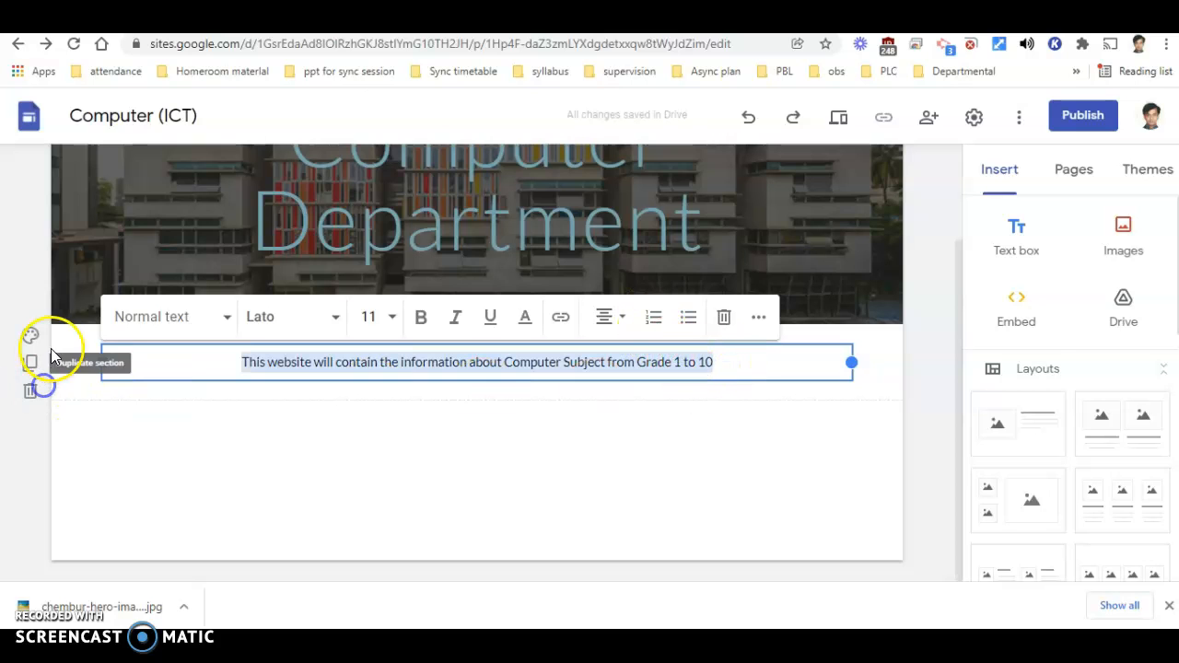
{"action": "left_click", "coordinate": [227, 317]}
{"action": "left_click", "coordinate": [178, 408]}
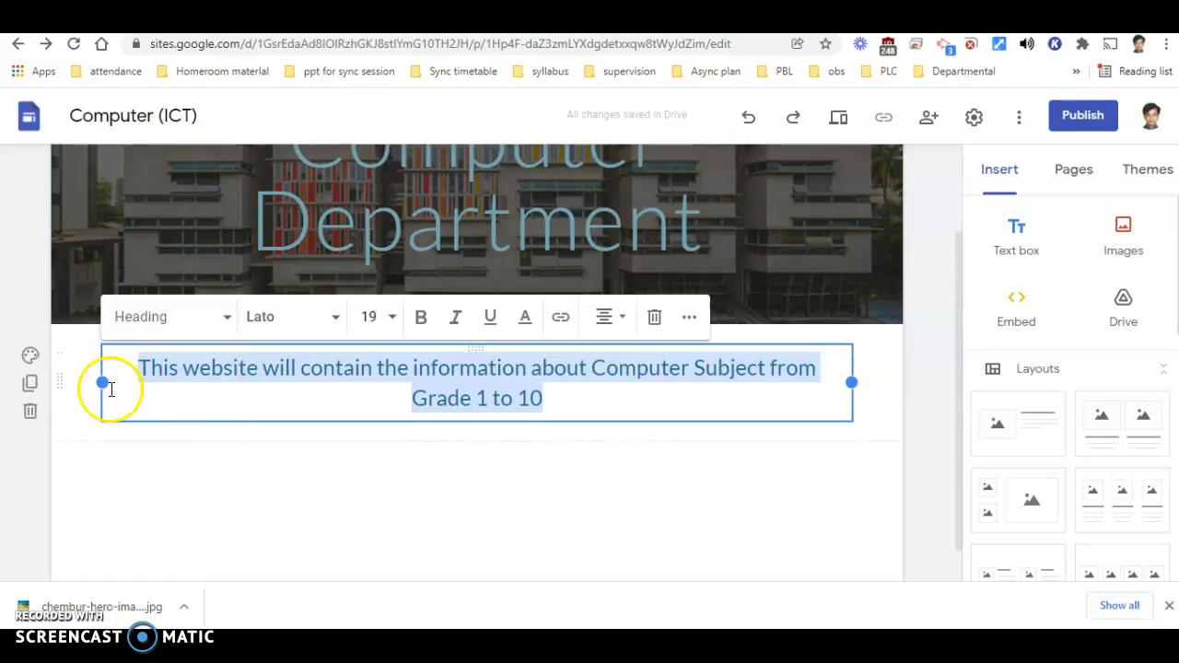
- Set the section colours of the introductory sentence's section to Style 3
{"action": "left_click", "coordinate": [31, 357]}
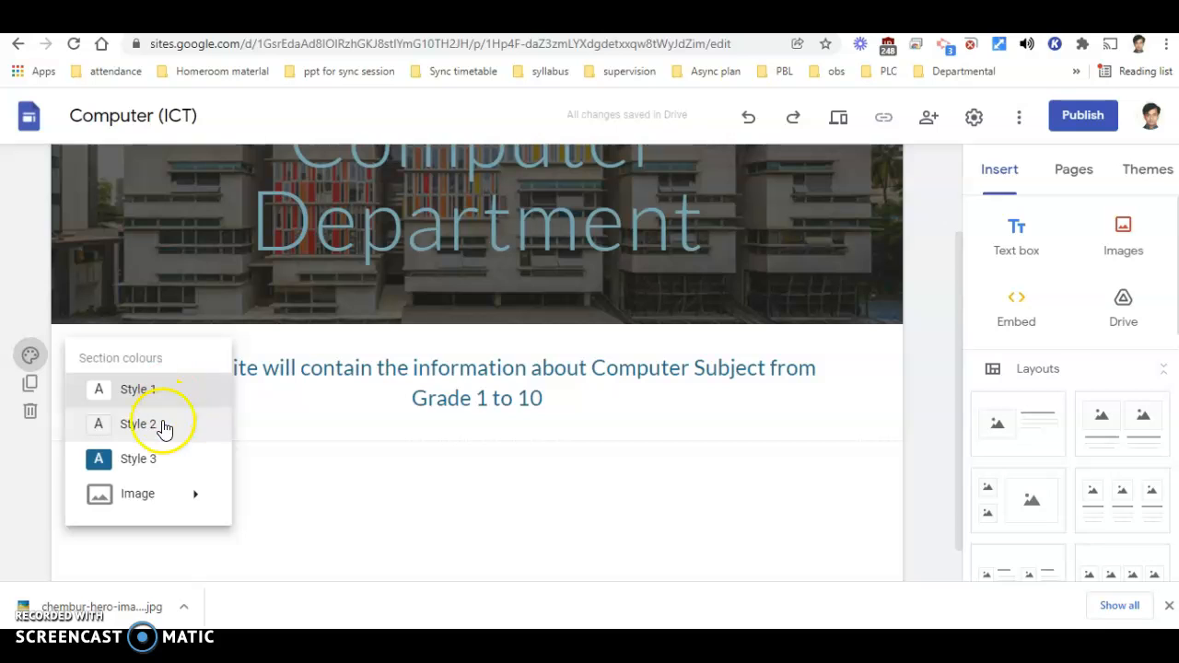
{"action": "mouse_move", "coordinate": [183, 505]}
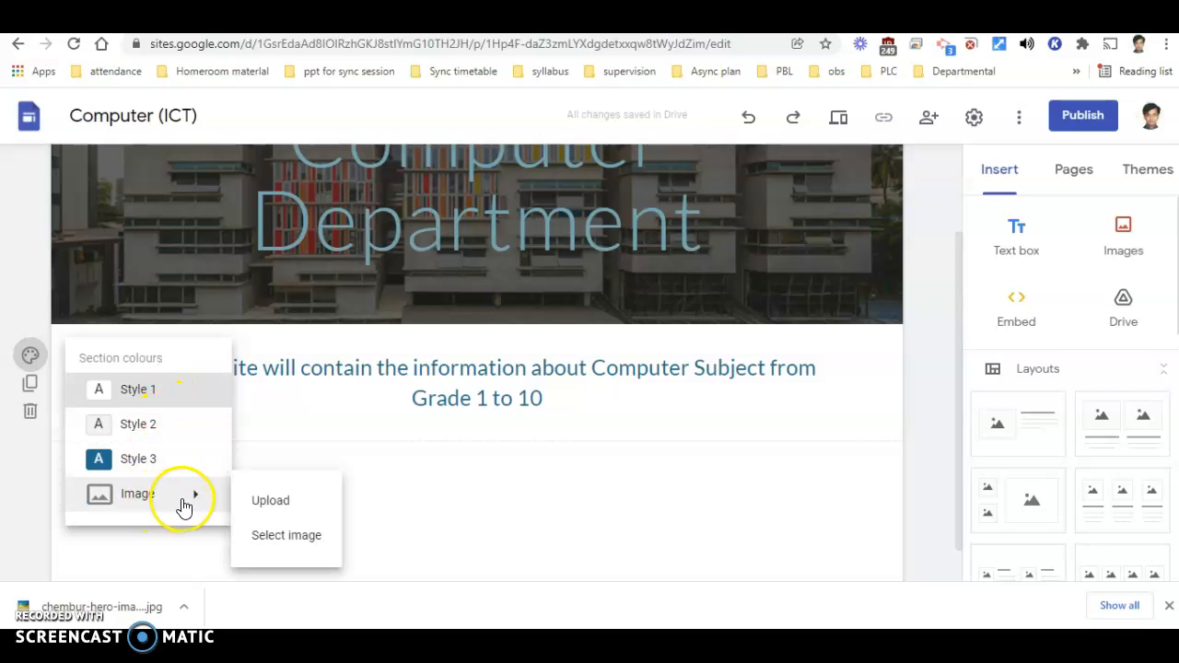
{"action": "left_click", "coordinate": [189, 465]}
{"action": "scroll", "coordinate": [855, 451], "scroll_direction": "up", "scroll_amount": 3}
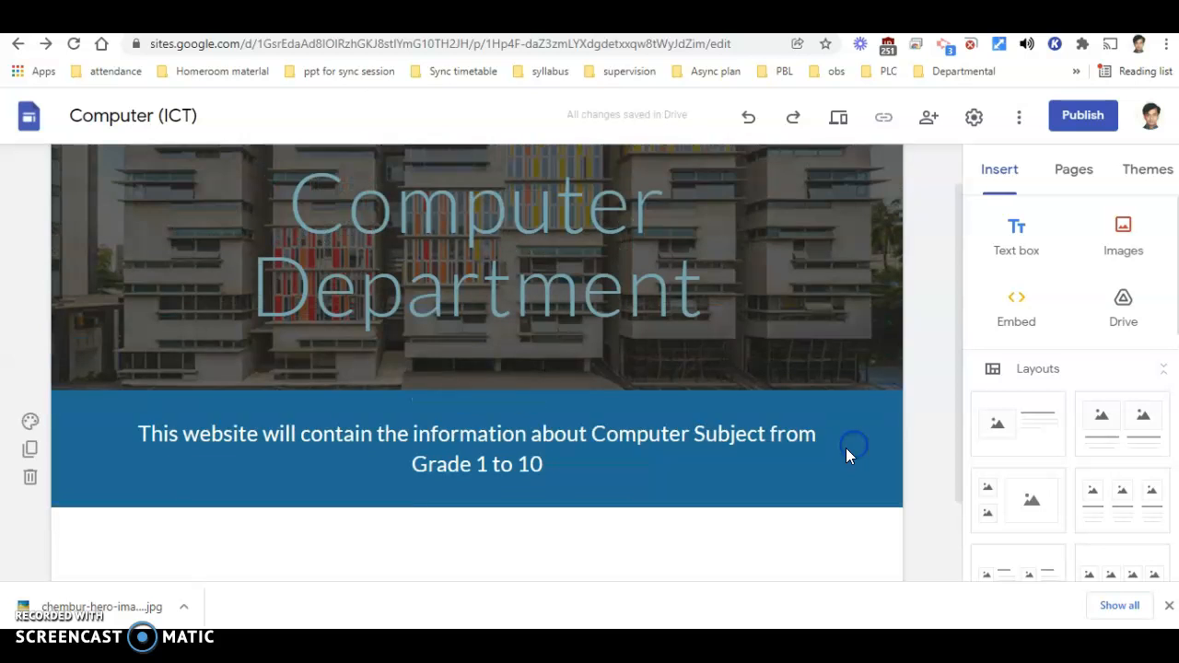
- Apply the Diplomat theme to the site and check the header and introductory section
{"action": "left_click", "coordinate": [1163, 174]}
{"action": "scroll", "coordinate": [1069, 453], "scroll_direction": "down", "scroll_amount": 3}
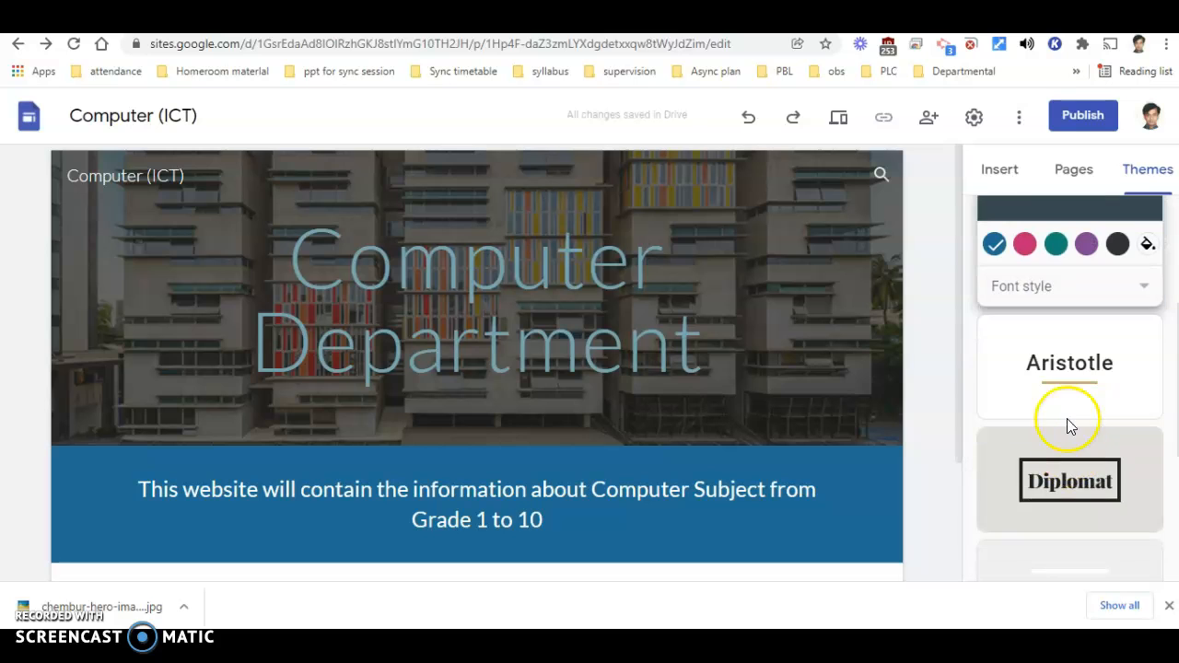
{"action": "left_click", "coordinate": [1070, 488]}
{"action": "scroll", "coordinate": [571, 404], "scroll_direction": "down", "scroll_amount": 5}
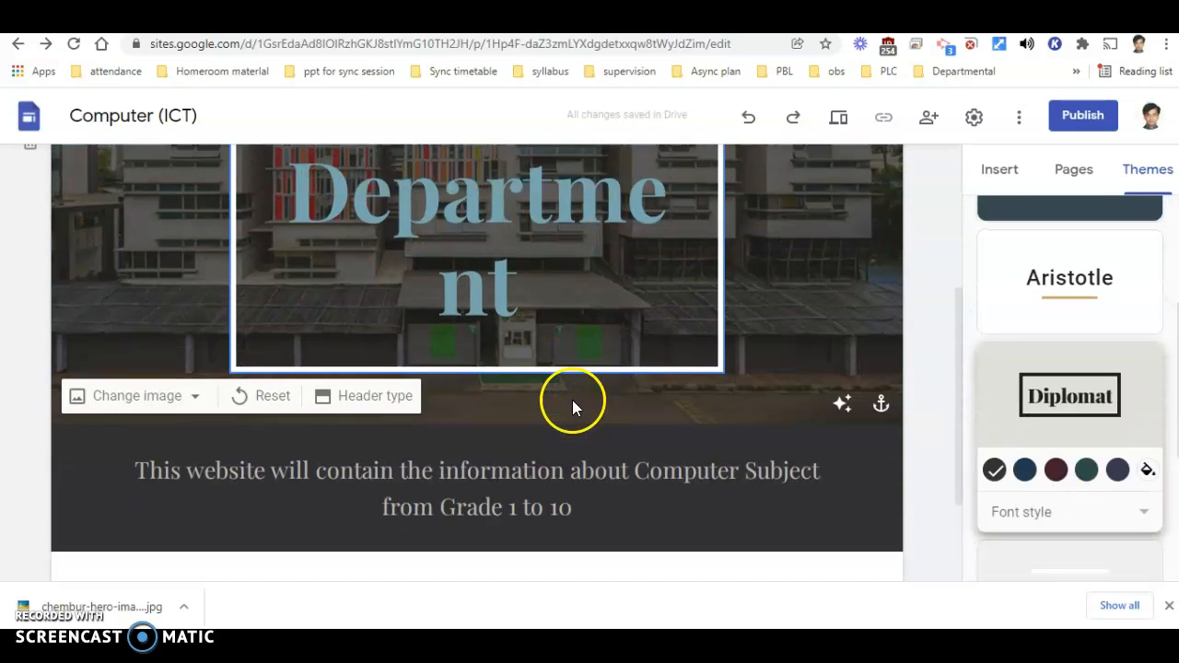
{"action": "scroll", "coordinate": [1129, 442], "scroll_direction": "down", "scroll_amount": 3}
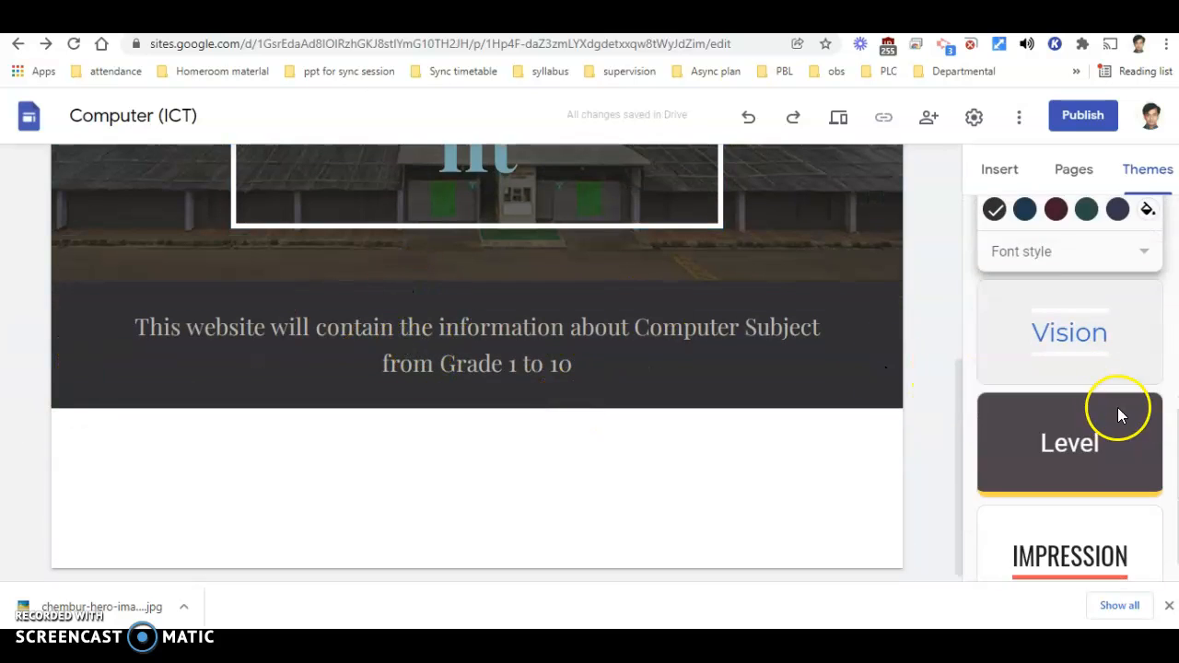
- Apply the Vision theme to the site with its purple colour
{"action": "left_click", "coordinate": [1093, 337]}
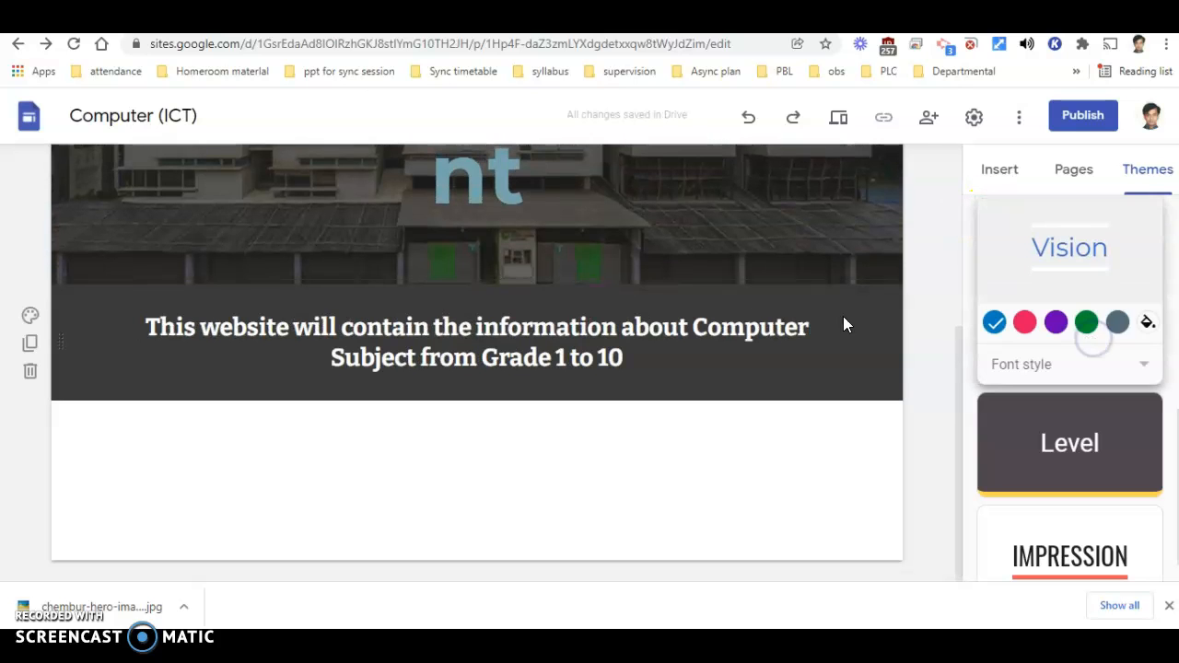
{"action": "scroll", "coordinate": [1074, 461], "scroll_direction": "down", "scroll_amount": 1}
{"action": "left_click", "coordinate": [1057, 286]}
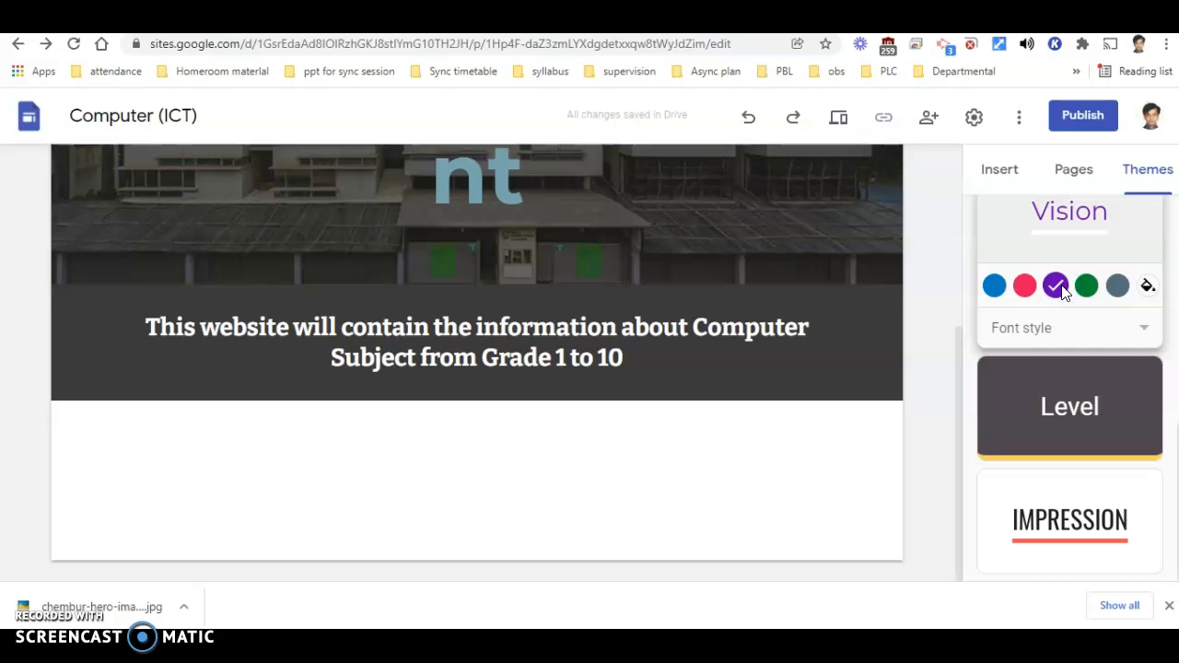
{"action": "scroll", "coordinate": [1059, 286], "scroll_direction": "up", "scroll_amount": 6}
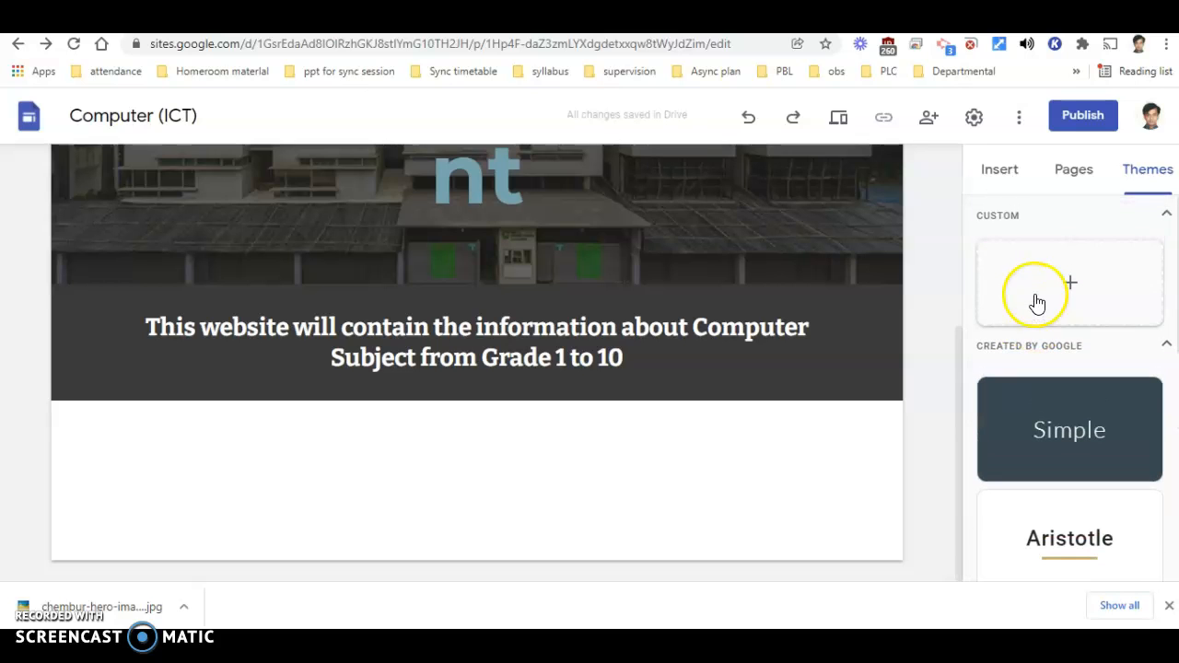
- Reapply the Style 3 section colours to the introductory sentence's section
{"action": "left_click", "coordinate": [539, 303]}
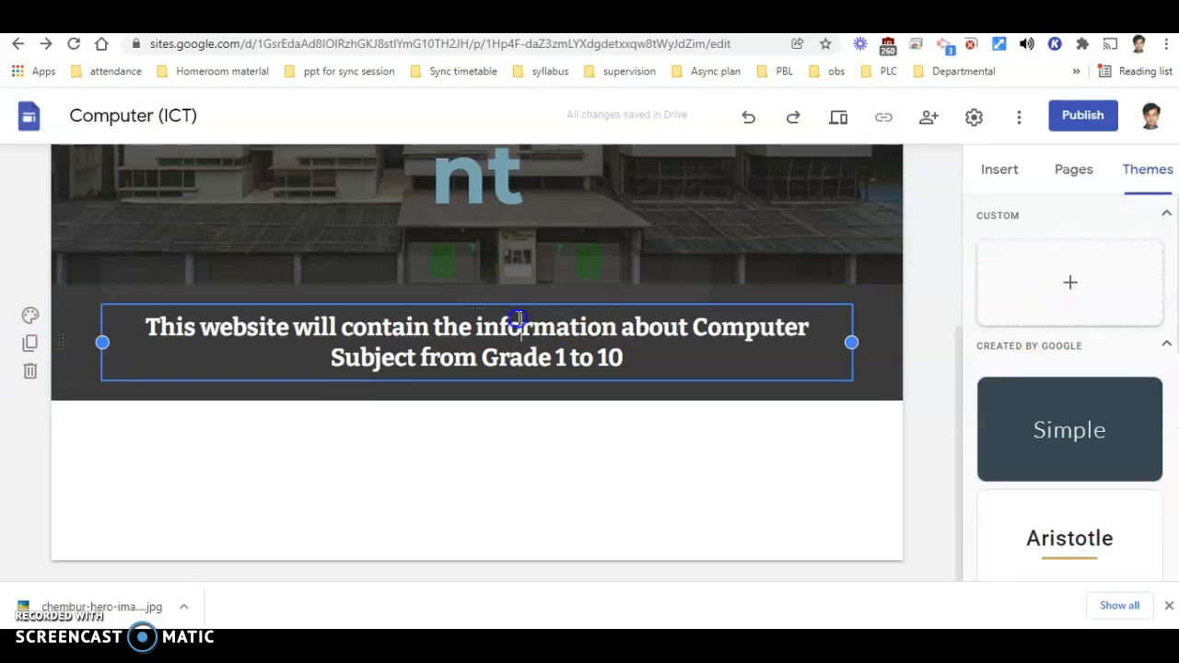
{"action": "left_click", "coordinate": [31, 316]}
{"action": "left_click", "coordinate": [142, 418]}
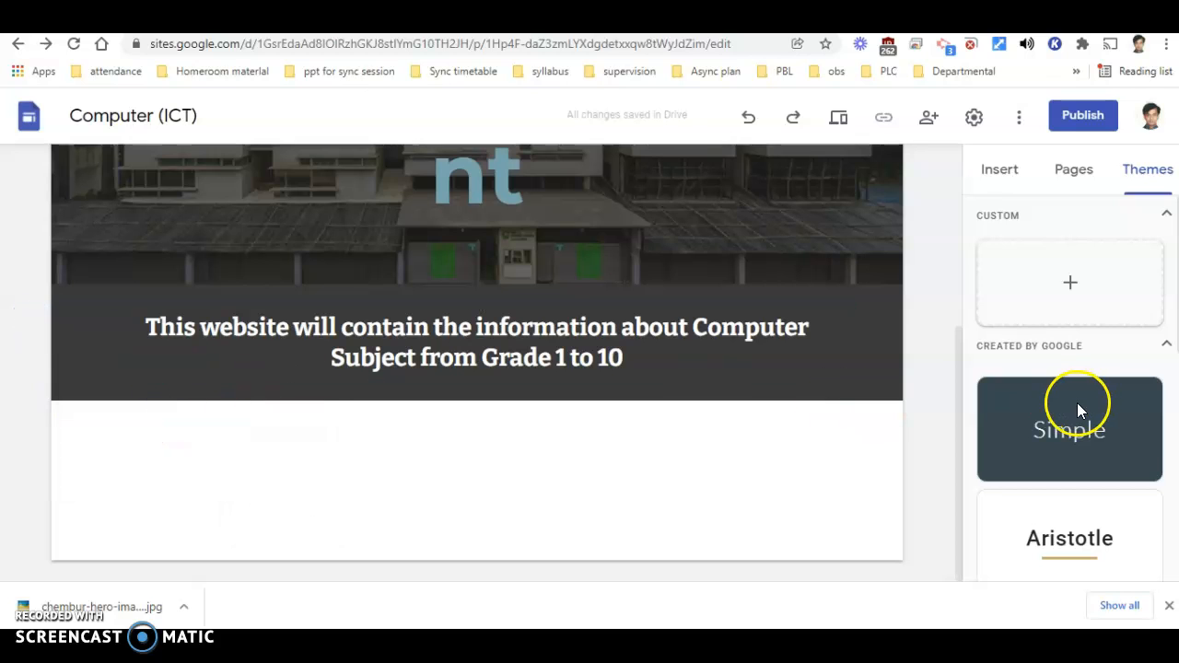
- Apply the Simple theme and try its purple, green, pink and blue colours in turn
{"action": "scroll", "coordinate": [1087, 401], "scroll_direction": "down", "scroll_amount": 1}
{"action": "left_click", "coordinate": [1064, 344]}
{"action": "scroll", "coordinate": [1063, 343], "scroll_direction": "down", "scroll_amount": 2}
{"action": "left_click", "coordinate": [1086, 245]}
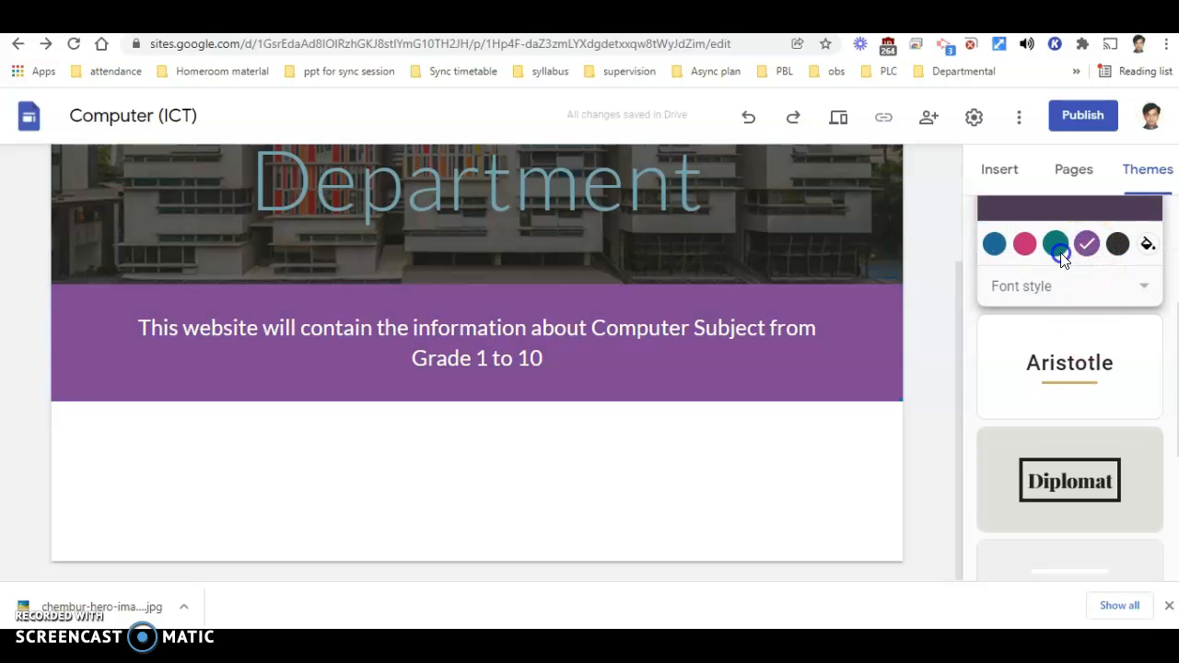
{"action": "left_click", "coordinate": [1060, 257]}
{"action": "left_click", "coordinate": [1026, 245]}
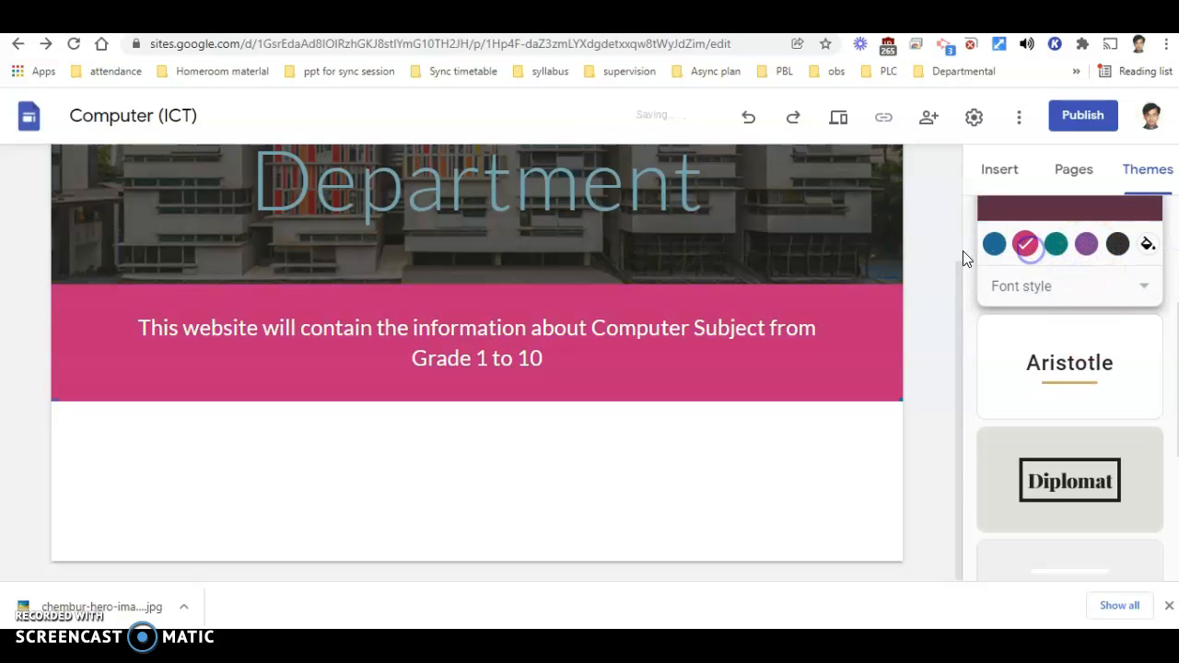
{"action": "left_click", "coordinate": [994, 245]}
- Apply the Aristotle theme, try its green and purple colours, and finish with teal
{"action": "left_click", "coordinate": [1021, 341]}
{"action": "left_click", "coordinate": [1055, 357]}
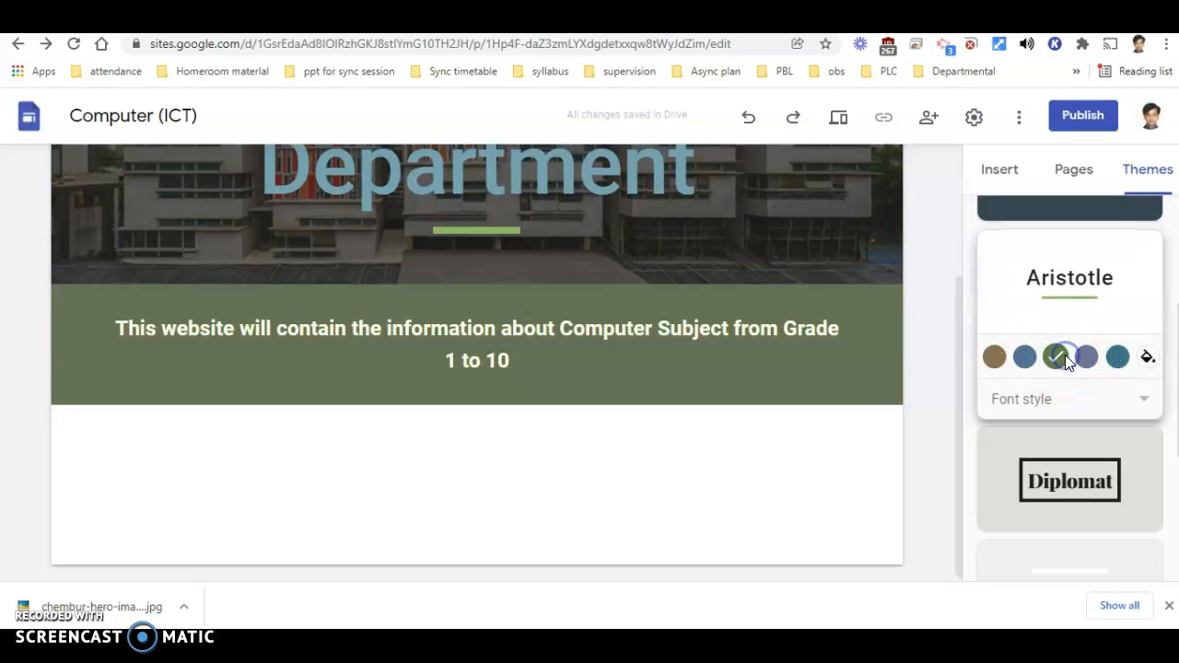
{"action": "left_click", "coordinate": [1084, 359]}
{"action": "left_click", "coordinate": [1117, 358]}
{"action": "scroll", "coordinate": [610, 466], "scroll_direction": "up", "scroll_amount": 3}
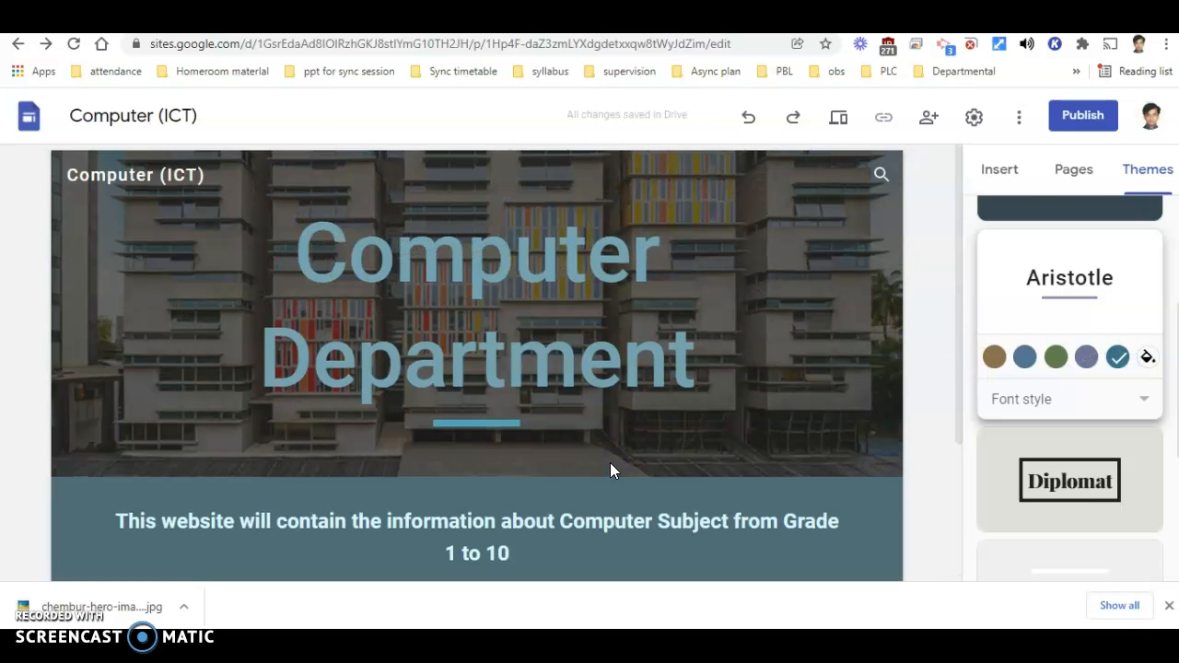
{"action": "mouse_move", "coordinate": [611, 469]}
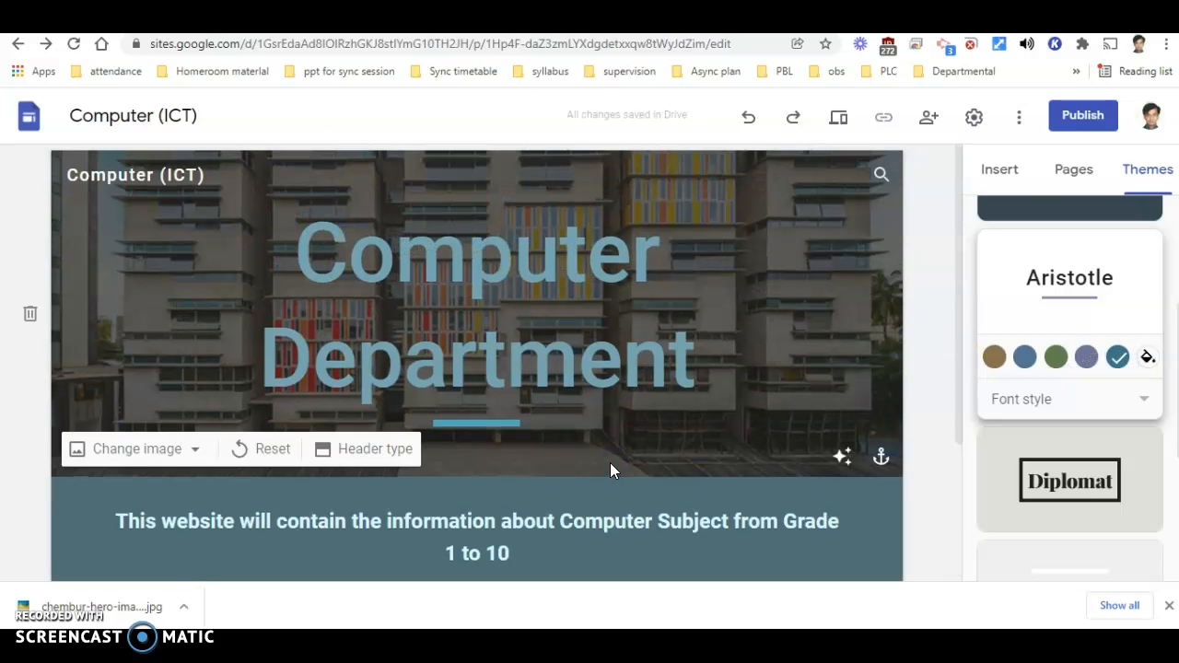
- Switch the site back to the Simple theme, try purple, pink and green, and settle on its blue colour
{"action": "left_click", "coordinate": [1088, 615]}
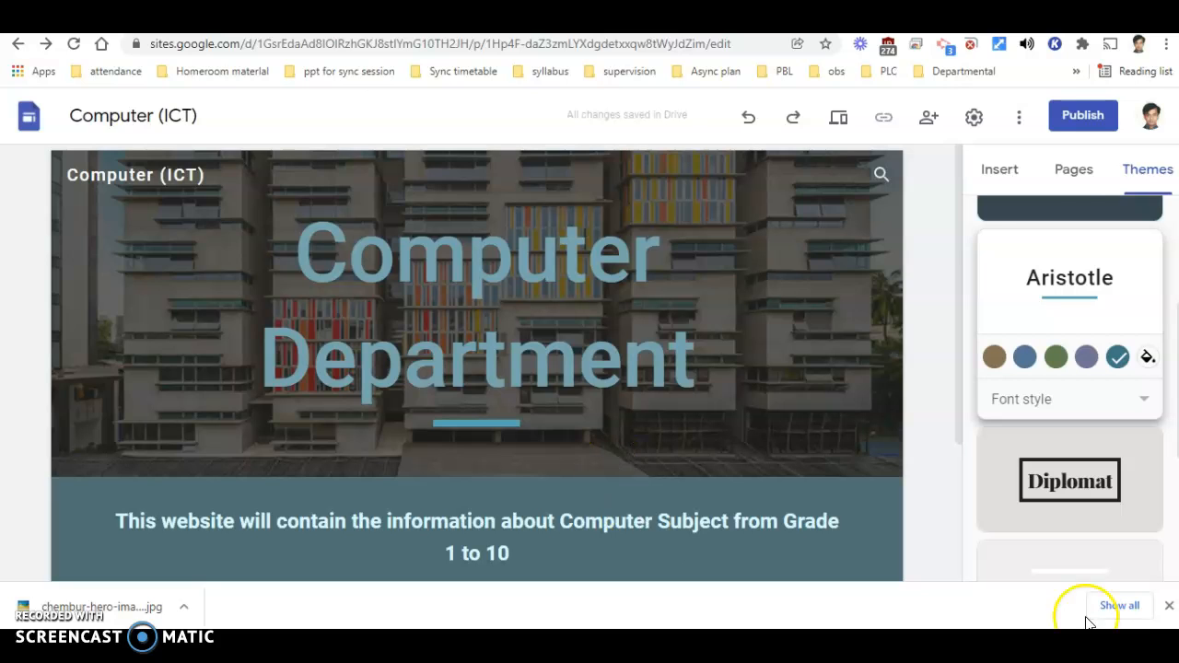
{"action": "scroll", "coordinate": [1086, 333], "scroll_direction": "down", "scroll_amount": 3}
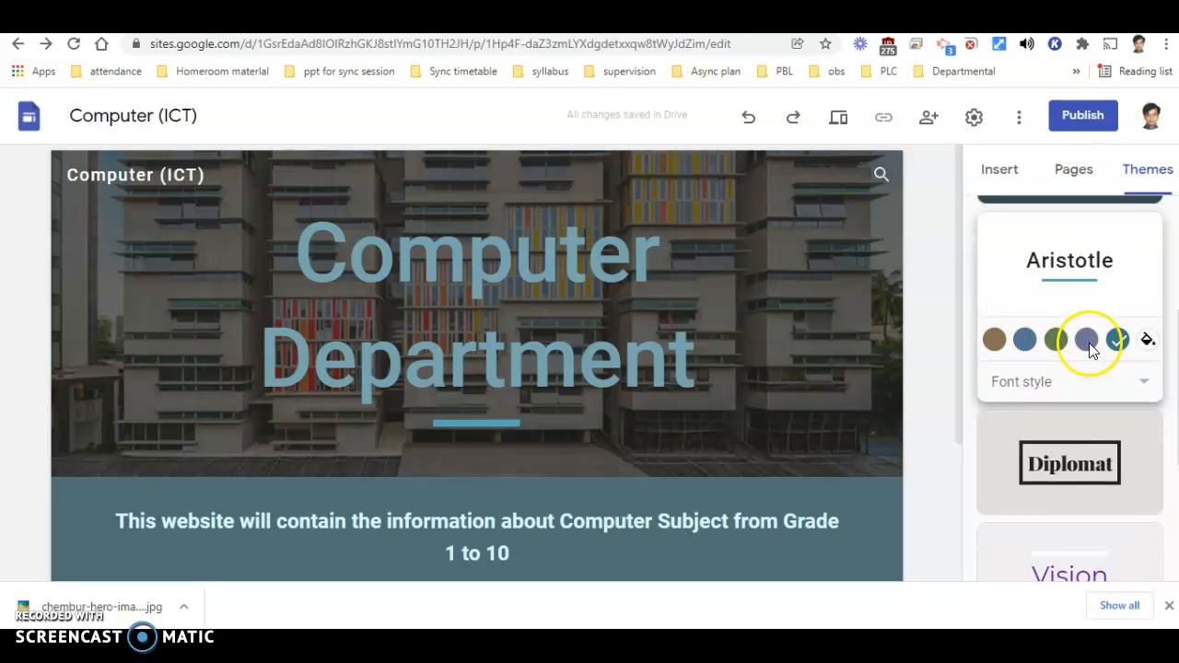
{"action": "scroll", "coordinate": [1069, 226], "scroll_direction": "up", "scroll_amount": 5}
{"action": "left_click", "coordinate": [1086, 448]}
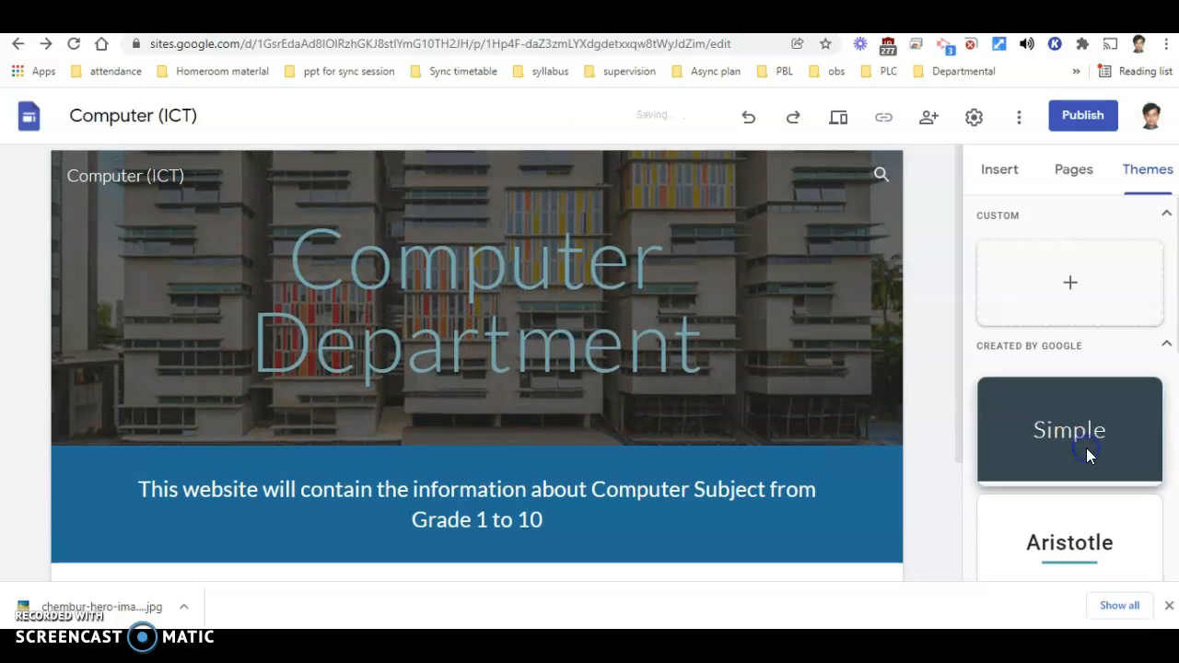
{"action": "left_click", "coordinate": [1087, 506]}
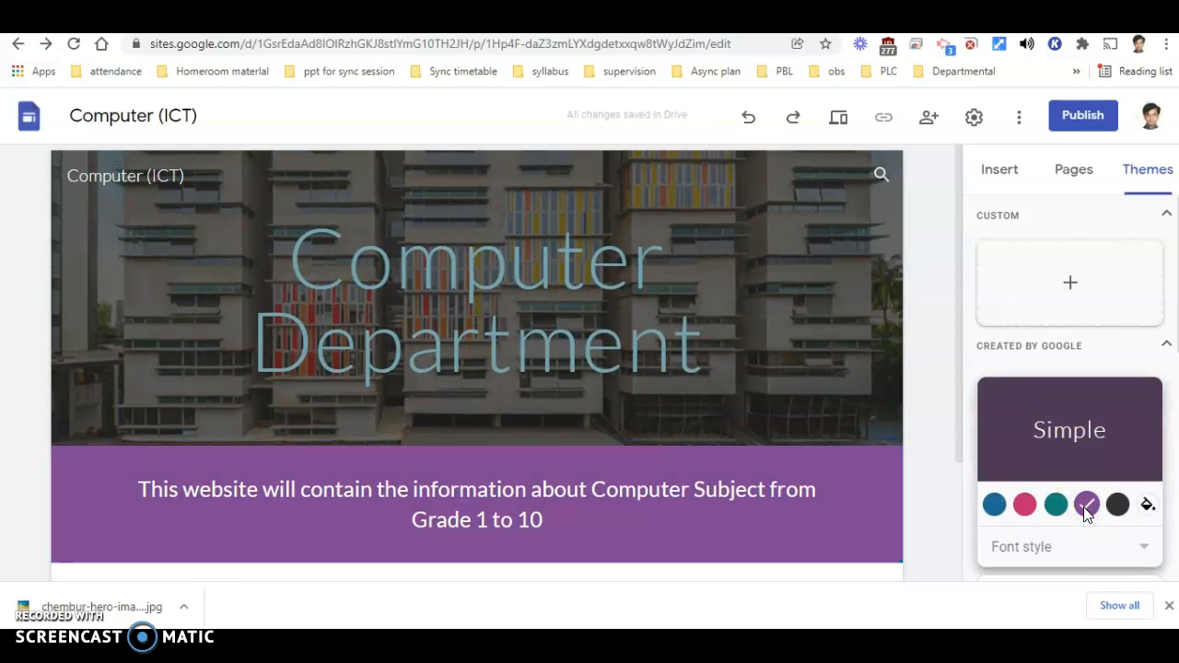
{"action": "left_click", "coordinate": [1025, 505]}
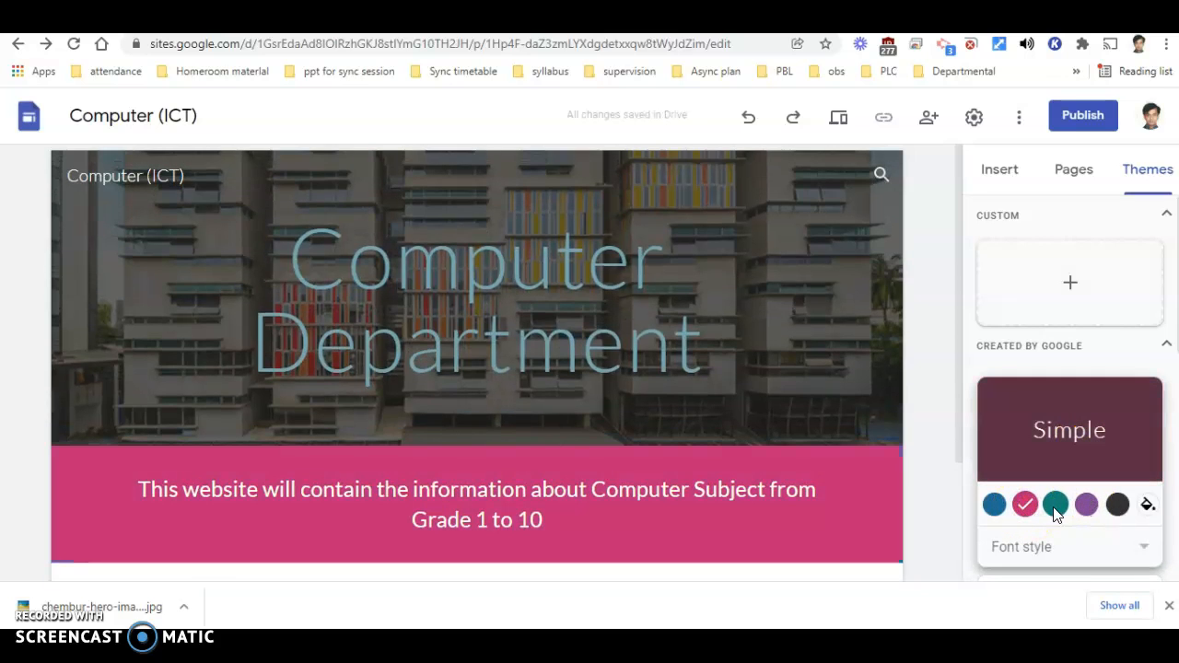
{"action": "left_click", "coordinate": [1056, 506]}
{"action": "left_click", "coordinate": [994, 505]}
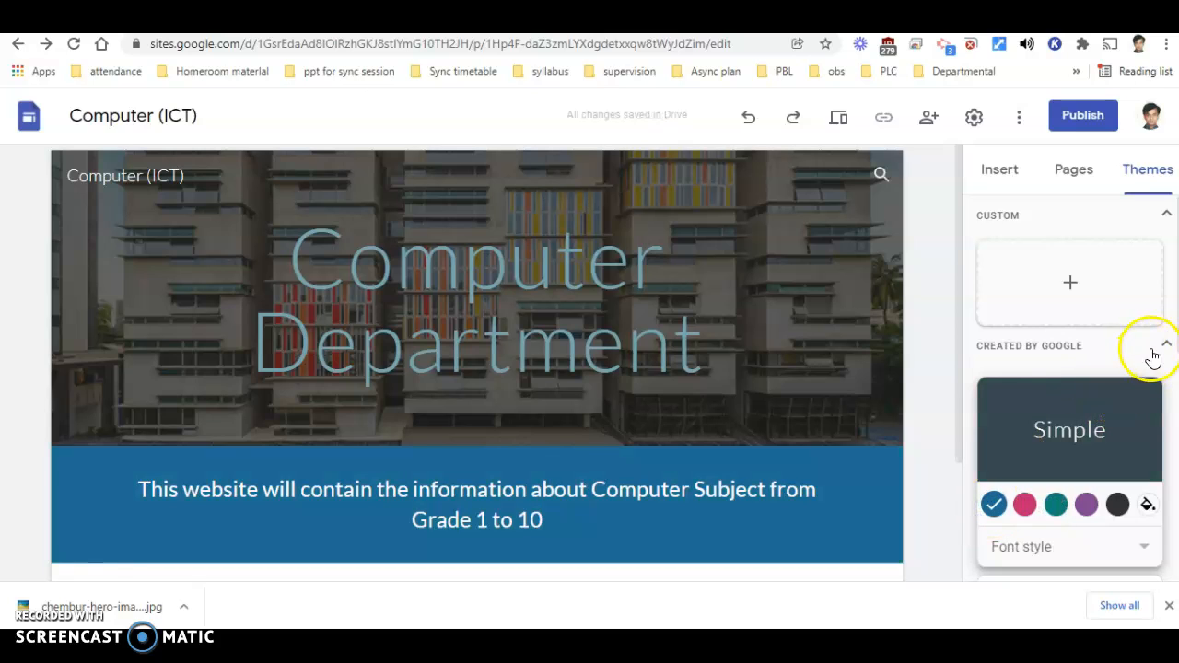
{"action": "left_click", "coordinate": [934, 365]}
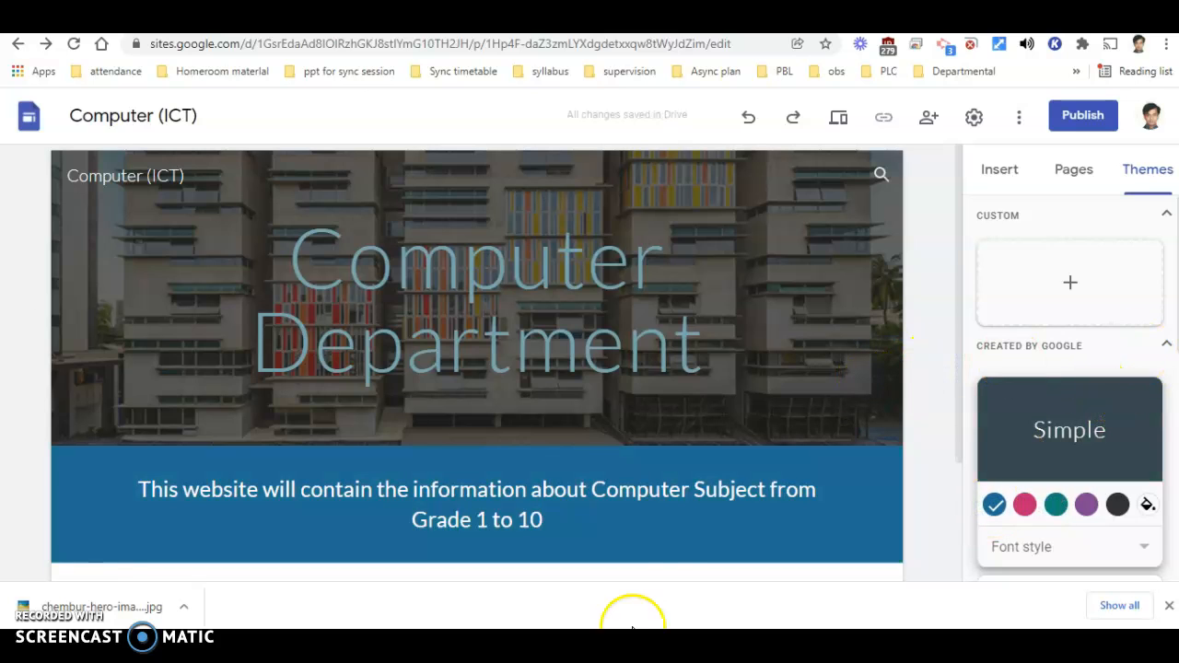
- Open the options for inserting an image on the page
{"action": "scroll", "coordinate": [749, 453], "scroll_direction": "down", "scroll_amount": 2}
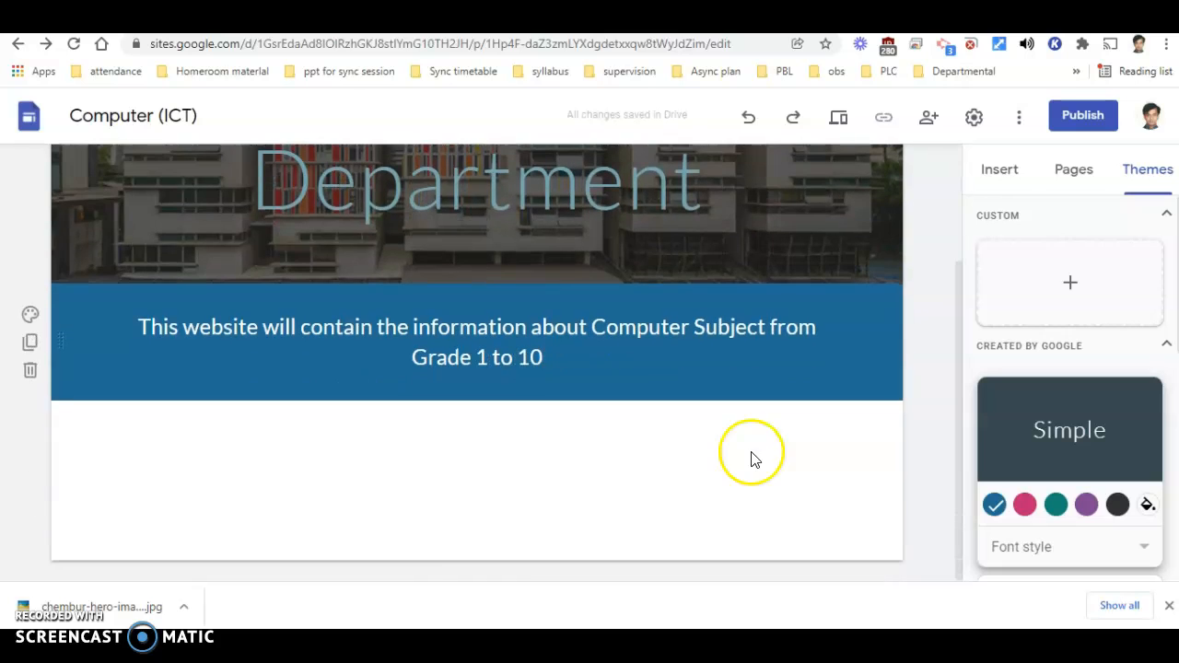
{"action": "left_click", "coordinate": [1000, 182]}
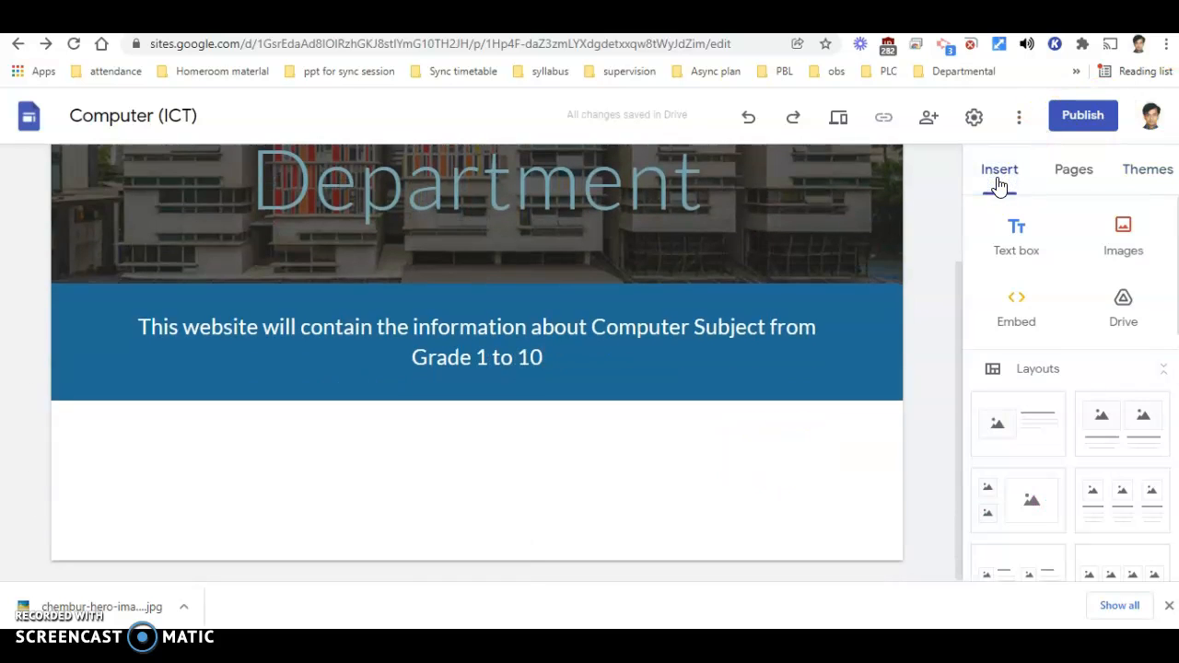
{"action": "left_click", "coordinate": [1124, 249]}
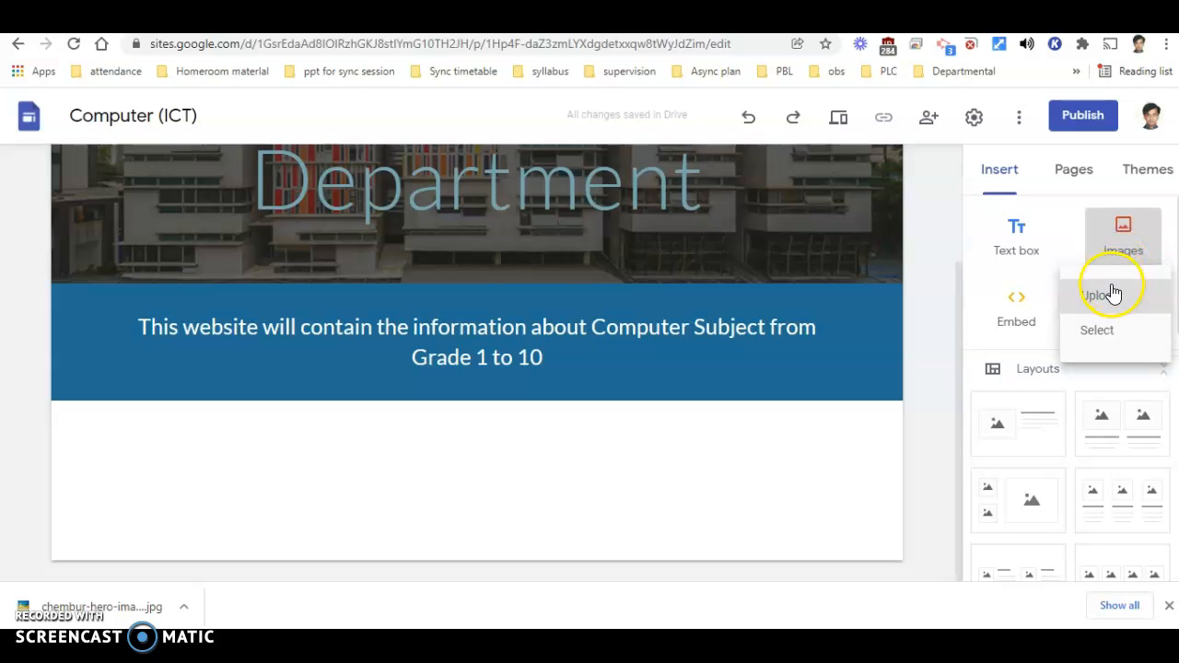